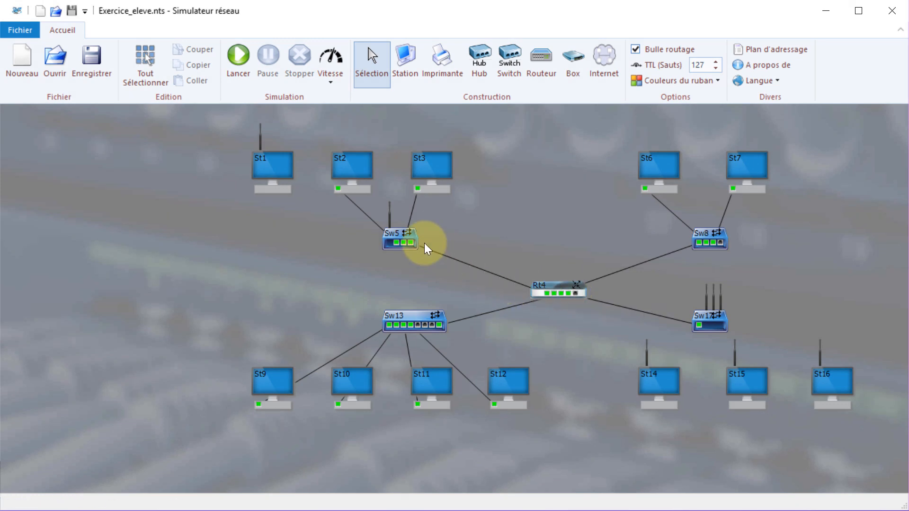
Ping St6 at 2.6.6.6 from St1 and dismiss the successful result.
{"action": "right_click", "coordinate": [268, 166]}
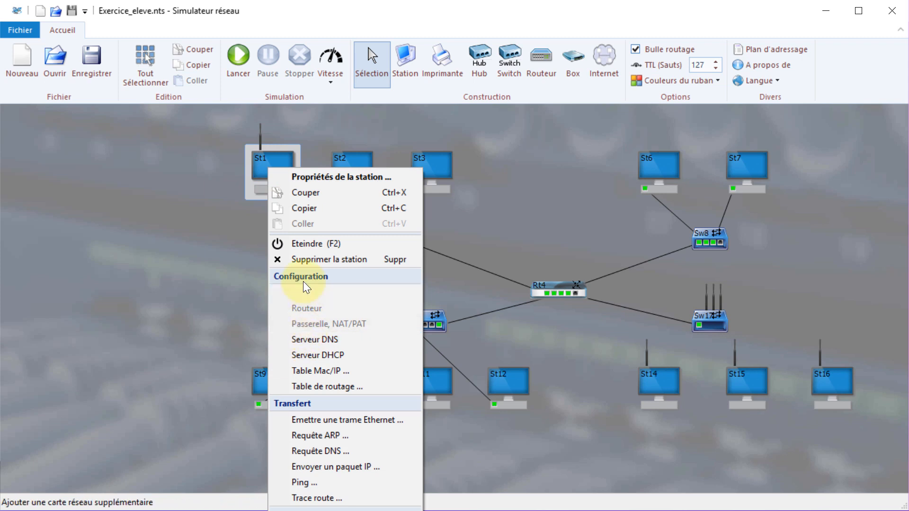
{"action": "left_click", "coordinate": [300, 481]}
{"action": "left_click", "coordinate": [229, 250]}
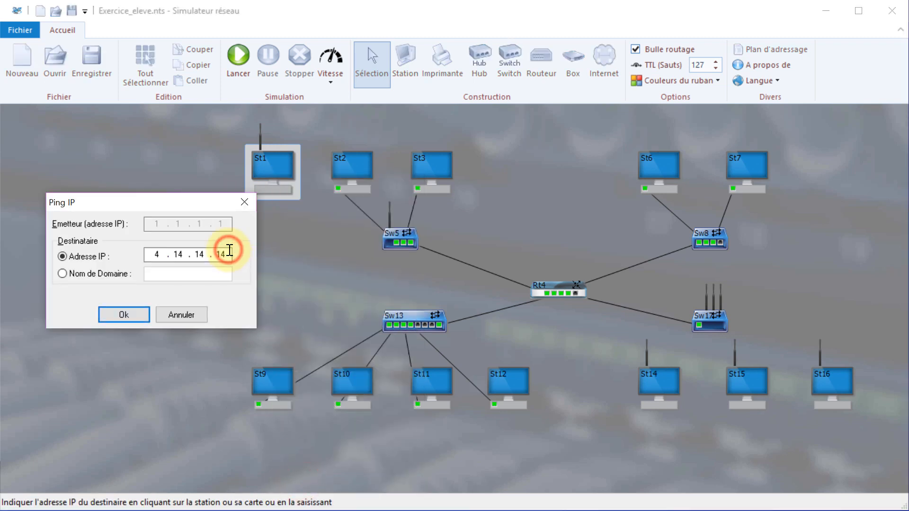
{"action": "key", "text": "BackSpace"}
{"action": "key", "text": "BackSpace"}
{"action": "key", "text": "BackSpace"}
{"action": "key", "text": "BackSpace"}
{"action": "key", "text": "BackSpace"}
{"action": "key", "text": "BackSpace"}
{"action": "key", "text": "BackSpace"}
{"action": "left_click", "coordinate": [646, 171]}
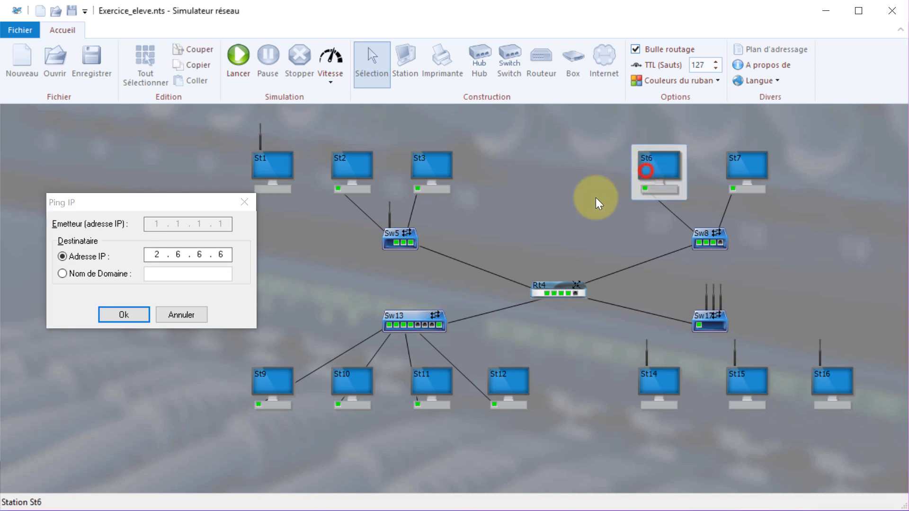
{"action": "left_click", "coordinate": [137, 314]}
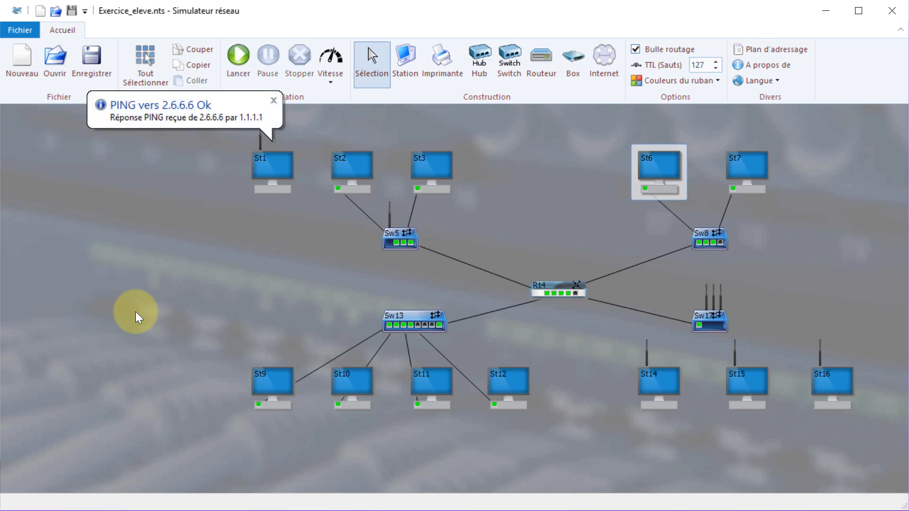
{"action": "left_click", "coordinate": [285, 261]}
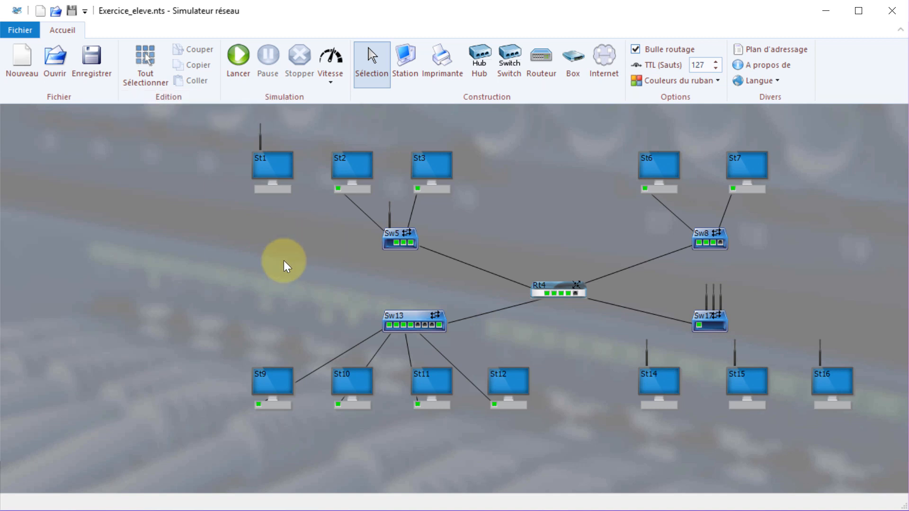
Give St9's network card IP 3.9.9.9, mask 255.0.0.0 and gateway 3.13.13.13.
{"action": "right_click", "coordinate": [259, 404]}
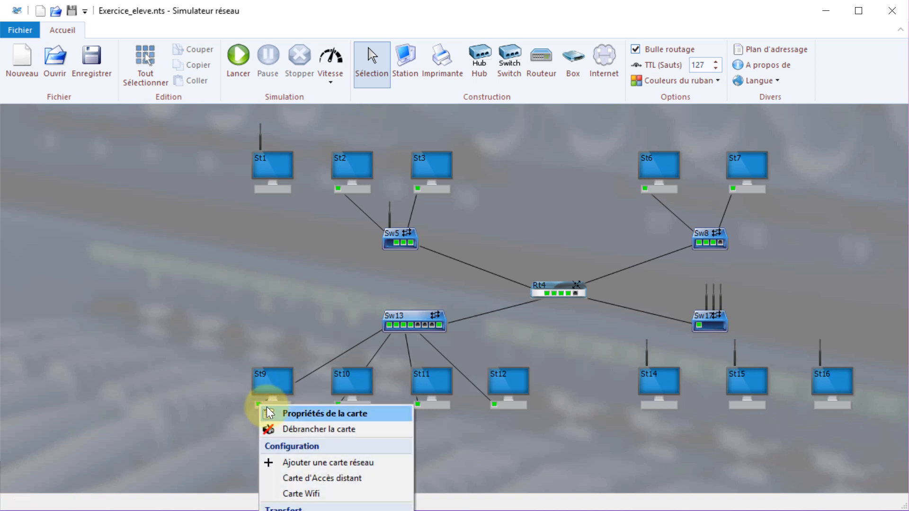
{"action": "left_click", "coordinate": [289, 413]}
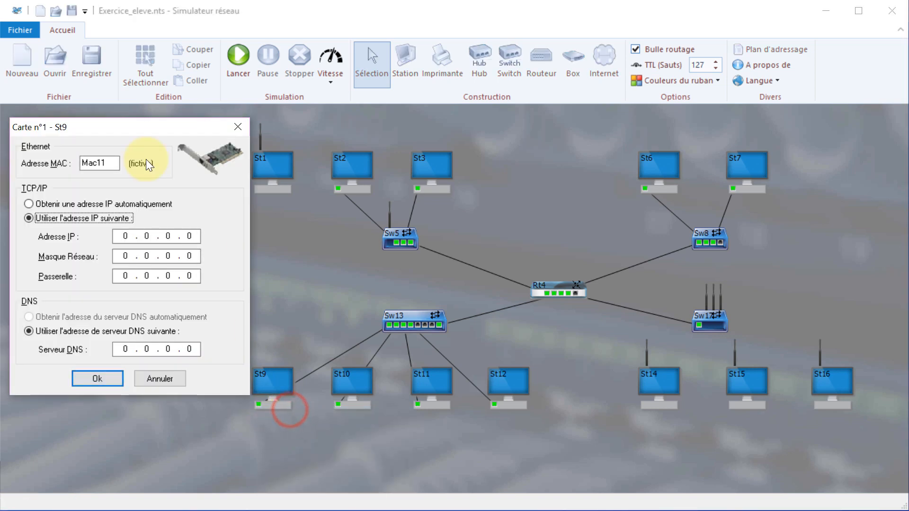
{"action": "left_click", "coordinate": [190, 235]}
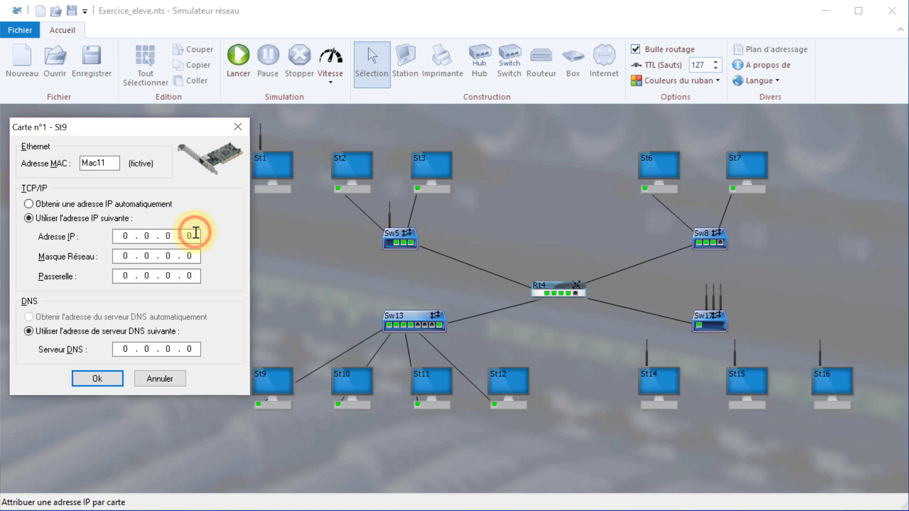
{"action": "key", "text": "BackSpace"}
{"action": "key", "text": "BackSpace"}
{"action": "key", "text": "BackSpace"}
{"action": "key", "text": "BackSpace"}
{"action": "key", "text": "BackSpace"}
{"action": "key", "text": "BackSpace"}
{"action": "key", "text": "BackSpace"}
{"action": "type", "text": ".9."}
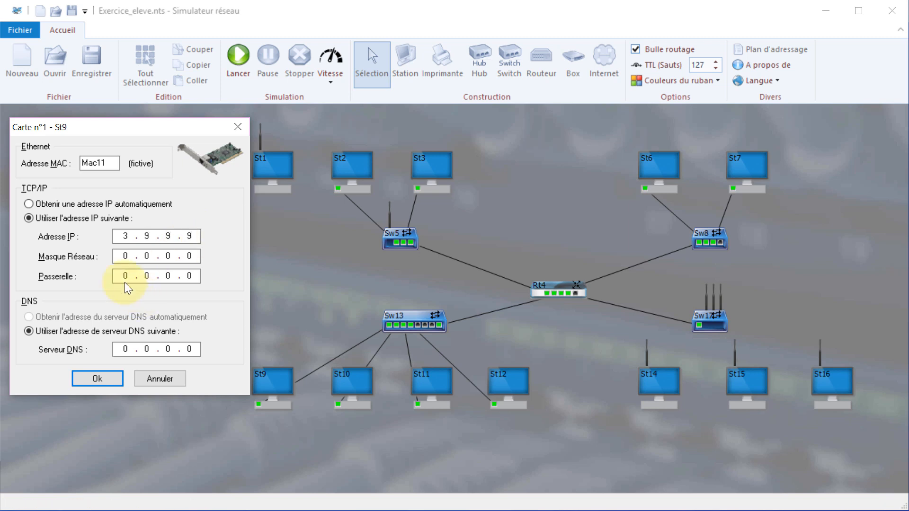
{"action": "left_click", "coordinate": [125, 256]}
{"action": "type", "text": "255"}
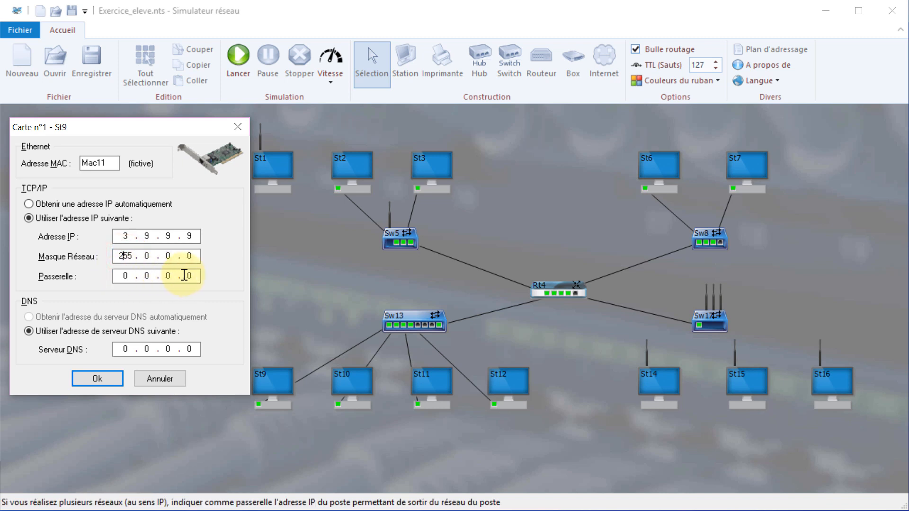
{"action": "left_click", "coordinate": [192, 275]}
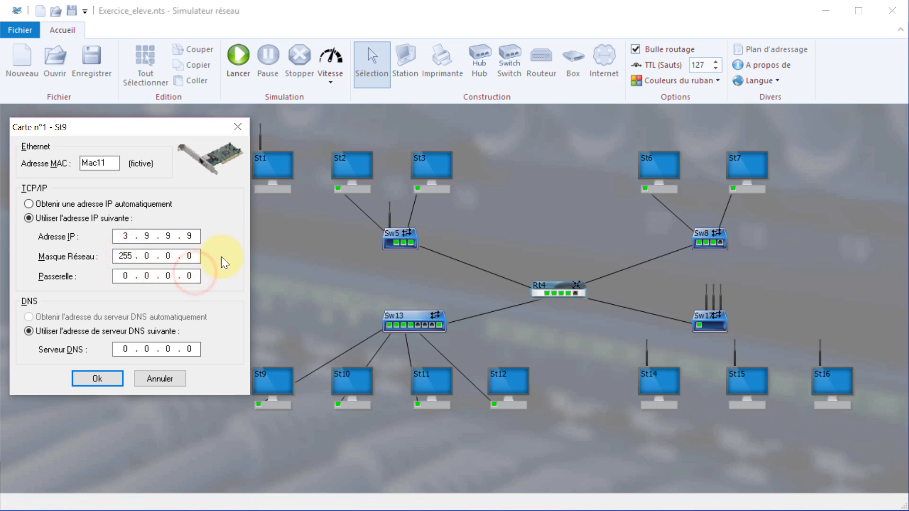
{"action": "key", "text": "BackSpace"}
{"action": "key", "text": "BackSpace"}
{"action": "key", "text": "BackSpace"}
{"action": "key", "text": "BackSpace"}
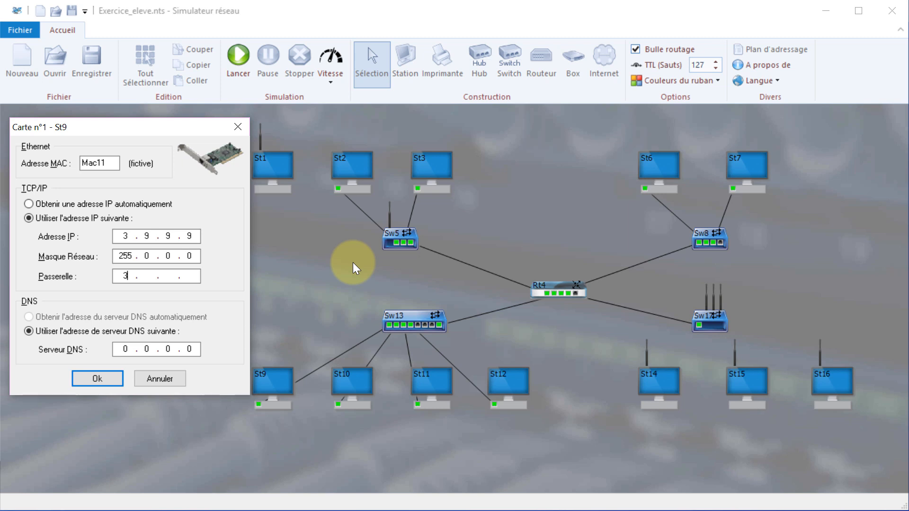
{"action": "type", "text": "13.13.13"}
{"action": "left_click", "coordinate": [94, 379]}
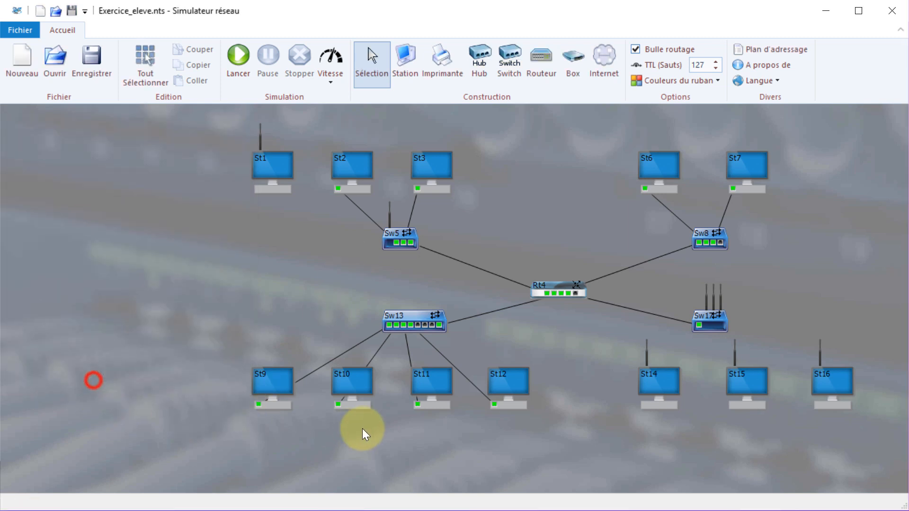
Give St10's network card IP 3.10.10.10, mask 255.0.0.0 and gateway 3.13.13.13.
{"action": "right_click", "coordinate": [339, 405]}
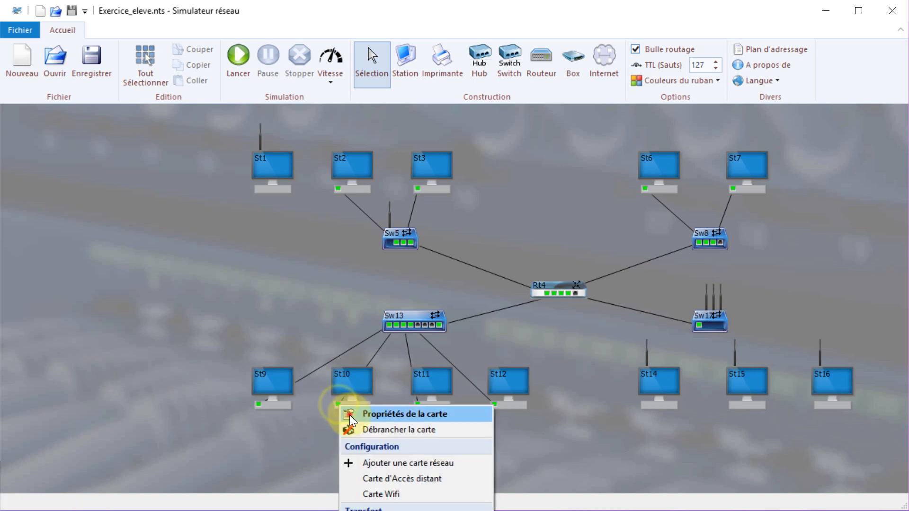
{"action": "left_click", "coordinate": [344, 413]}
{"action": "left_click", "coordinate": [199, 236]}
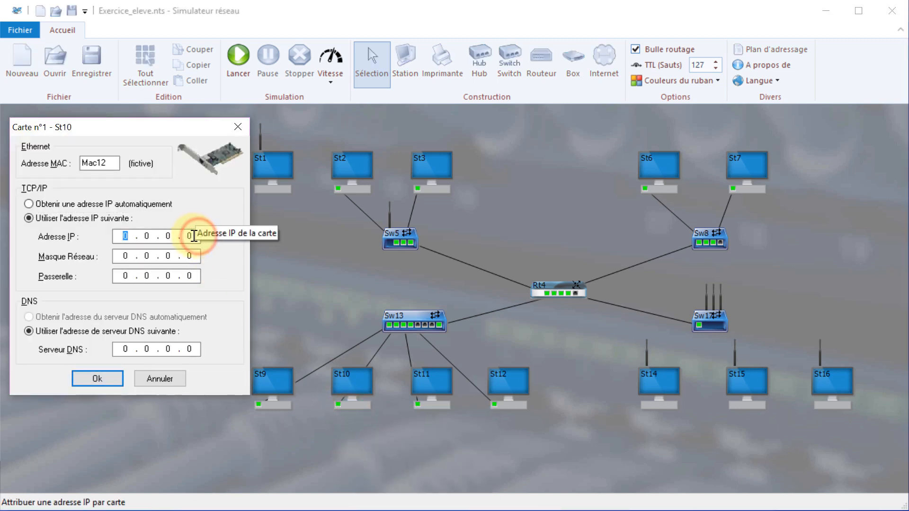
{"action": "left_click", "coordinate": [192, 235]}
{"action": "key", "text": "BackSpace"}
{"action": "key", "text": "BackSpace"}
{"action": "key", "text": "BackSpace"}
{"action": "key", "text": "BackSpace"}
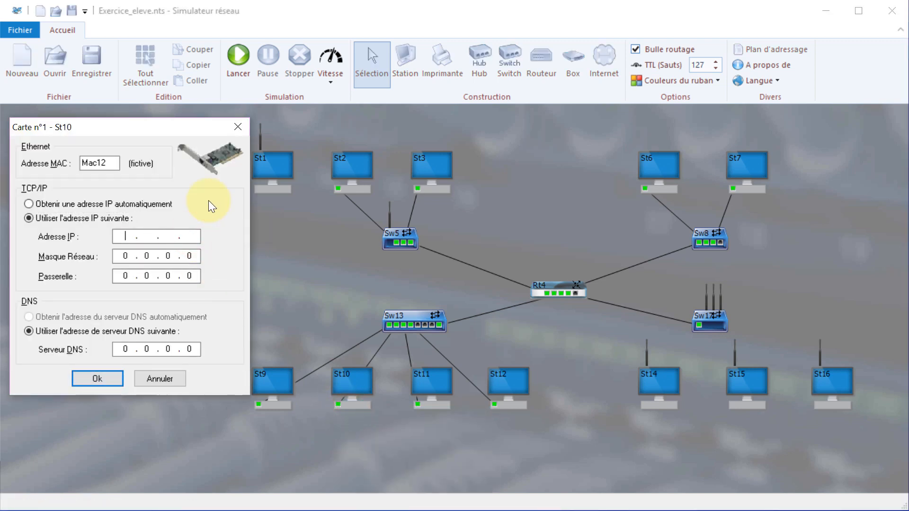
{"action": "type", "text": "3.10.10.10"}
{"action": "left_click", "coordinate": [124, 255]}
{"action": "type", "text": "255"}
{"action": "left_click", "coordinate": [198, 276]}
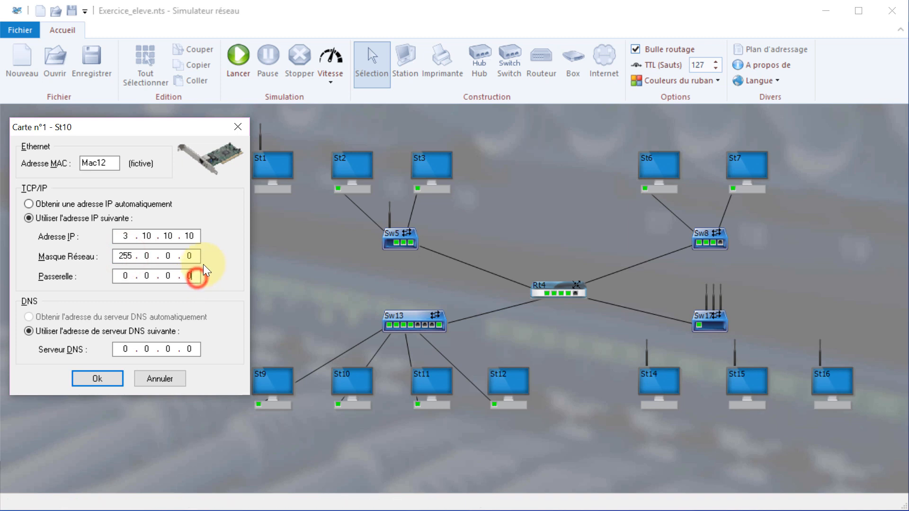
{"action": "key", "text": "BackSpace"}
{"action": "key", "text": "BackSpace"}
{"action": "key", "text": "BackSpace"}
{"action": "key", "text": "BackSpace"}
{"action": "key", "text": "BackSpace"}
{"action": "key", "text": "BackSpace"}
{"action": "key", "text": "BackSpace"}
{"action": "type", "text": "3.13.13.13"}
{"action": "left_click", "coordinate": [98, 377]}
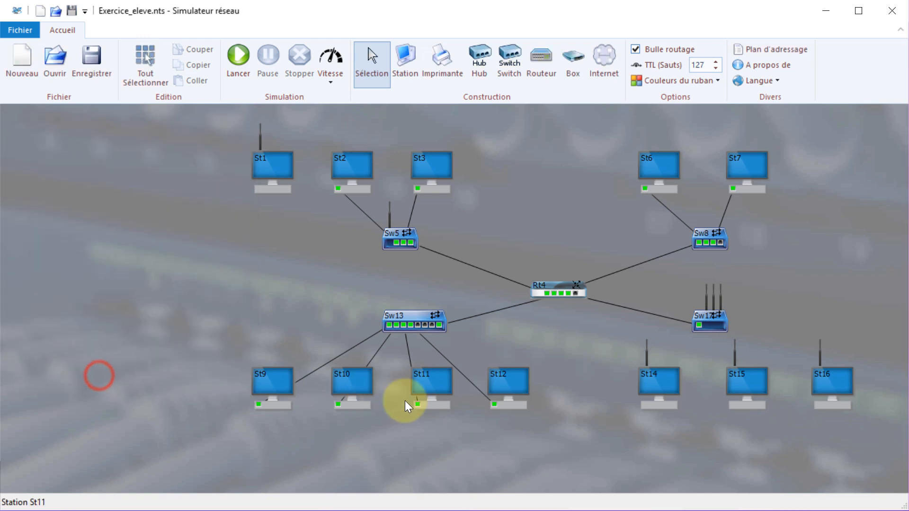
Give St11's network card IP 3.11.11.11, mask 255.0.0.0 and gateway 3.13.13.13.
{"action": "right_click", "coordinate": [417, 402]}
{"action": "left_click", "coordinate": [431, 405]}
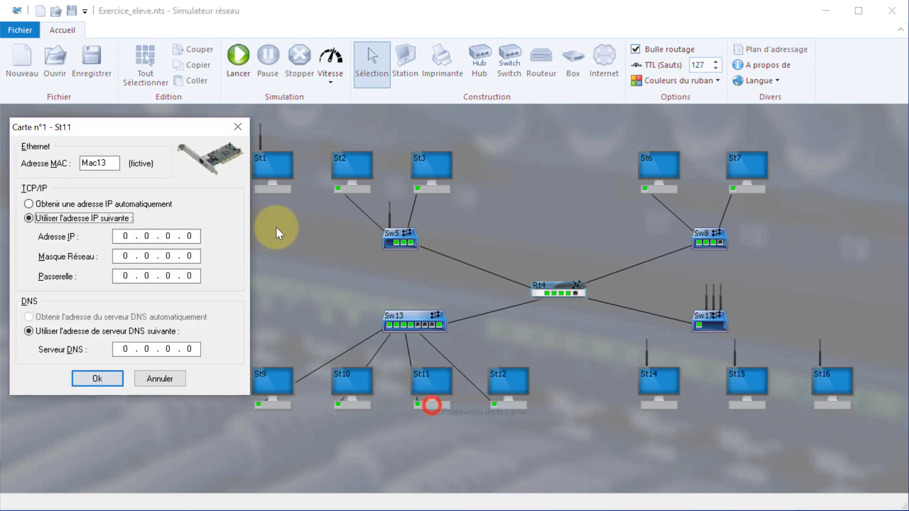
{"action": "left_click", "coordinate": [196, 236]}
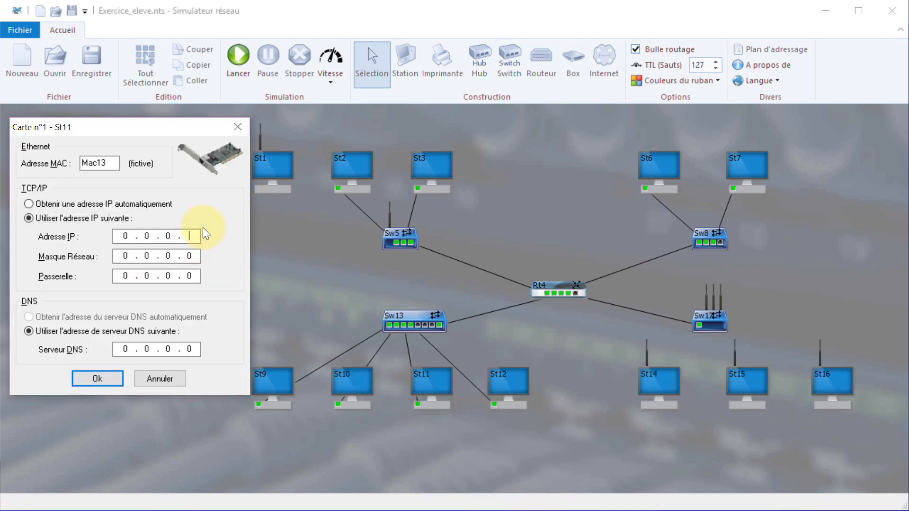
{"action": "key", "text": "BackSpace"}
{"action": "key", "text": "BackSpace"}
{"action": "key", "text": "BackSpace"}
{"action": "key", "text": "BackSpace"}
{"action": "key", "text": "BackSpace"}
{"action": "key", "text": "BackSpace"}
{"action": "type", "text": "3.11.11."}
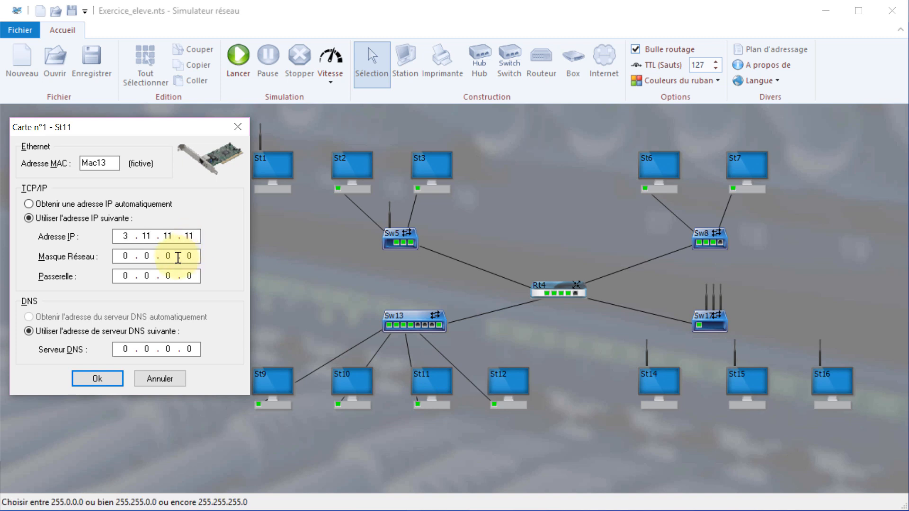
{"action": "left_click", "coordinate": [119, 255]}
{"action": "type", "text": "255"}
{"action": "left_click", "coordinate": [193, 276]}
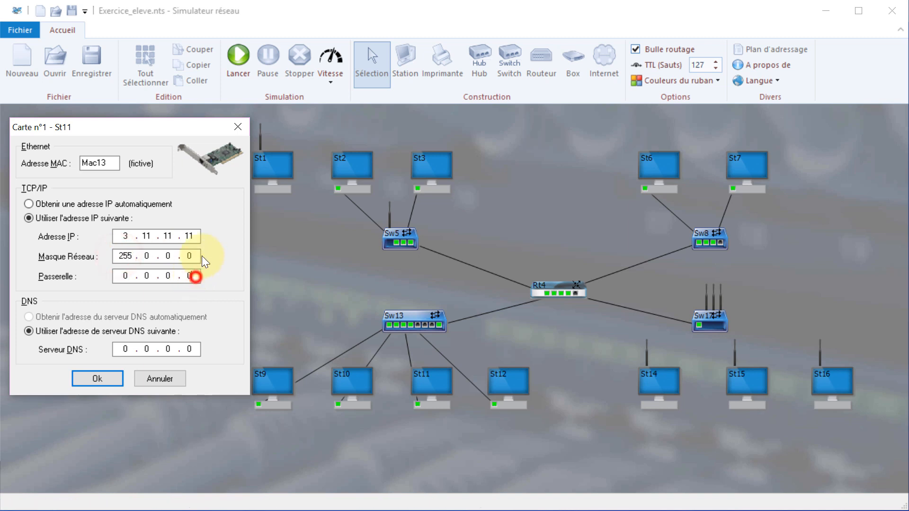
{"action": "key", "text": "BackSpace"}
{"action": "key", "text": "BackSpace"}
{"action": "key", "text": "BackSpace"}
{"action": "key", "text": "BackSpace"}
{"action": "key", "text": "BackSpace"}
{"action": "key", "text": "BackSpace"}
{"action": "key", "text": "BackSpace"}
{"action": "type", "text": "3.13.13.13"}
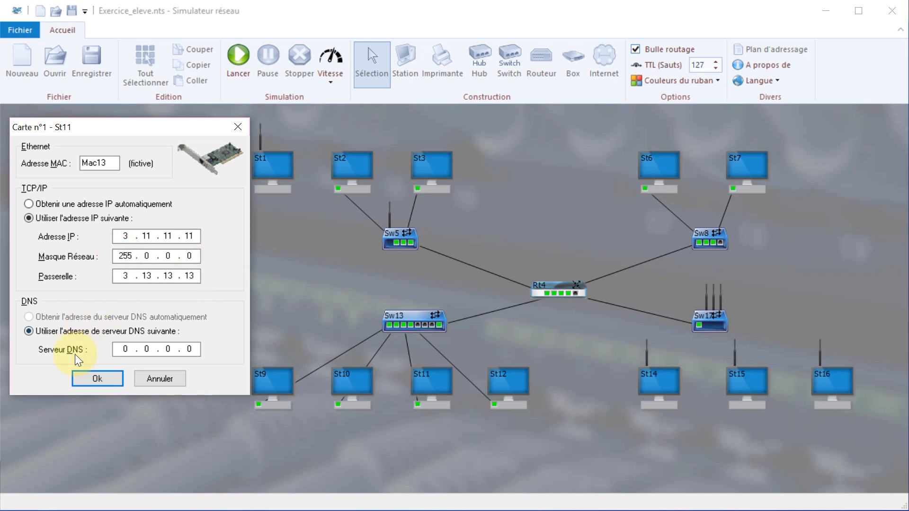
{"action": "left_click", "coordinate": [92, 380]}
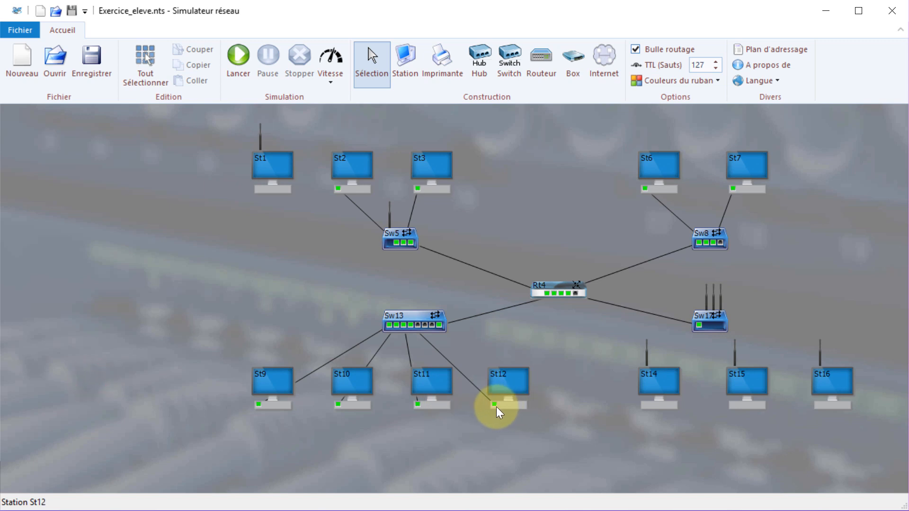
Give St12's network card IP 3.12.12.12, mask 255.0.0.0 and gateway 3.13.13.13.
{"action": "right_click", "coordinate": [496, 407]}
{"action": "left_click", "coordinate": [515, 410]}
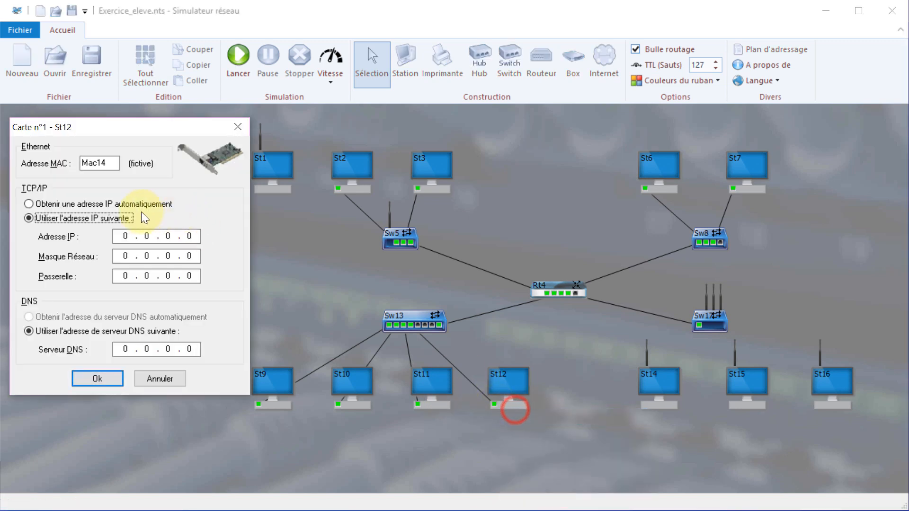
{"action": "left_click", "coordinate": [198, 235]}
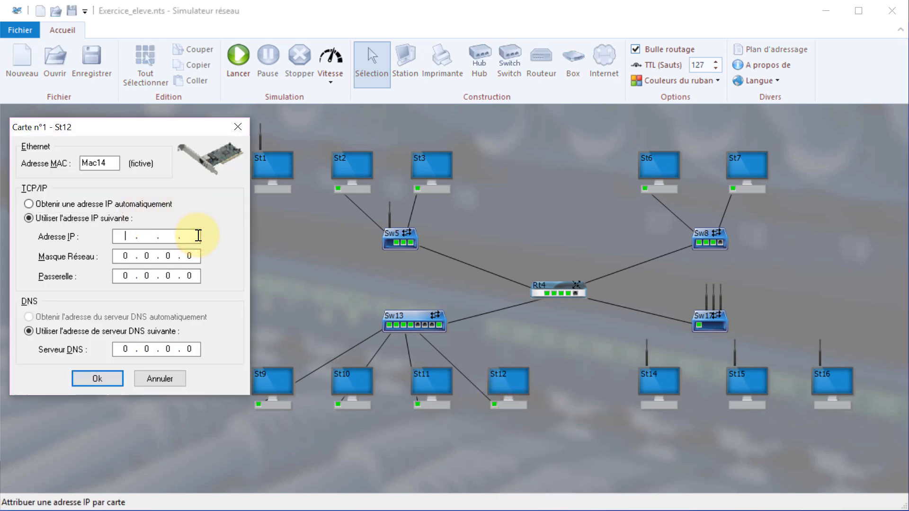
{"action": "type", "text": "3.12.12.12"}
{"action": "left_click", "coordinate": [129, 274]}
{"action": "left_click", "coordinate": [124, 256]}
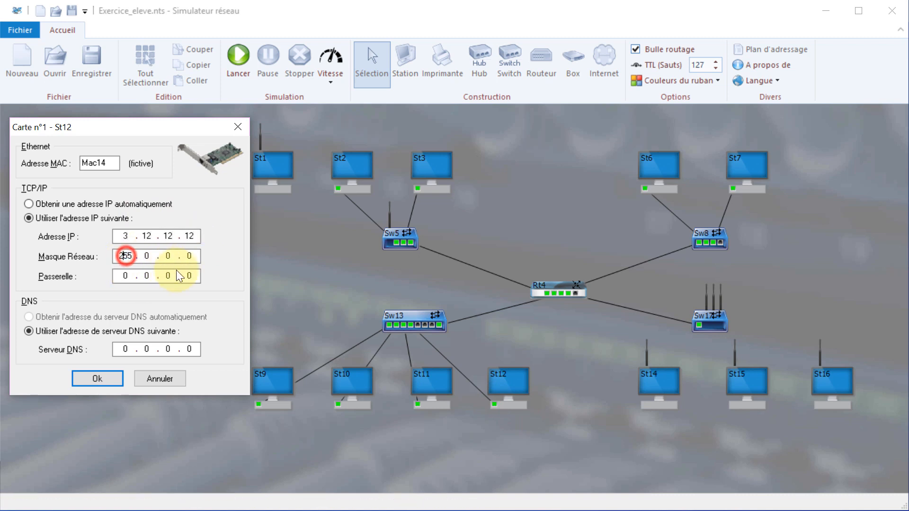
{"action": "type", "text": "255"}
{"action": "left_click", "coordinate": [191, 276]}
{"action": "type", "text": "3.13.13."}
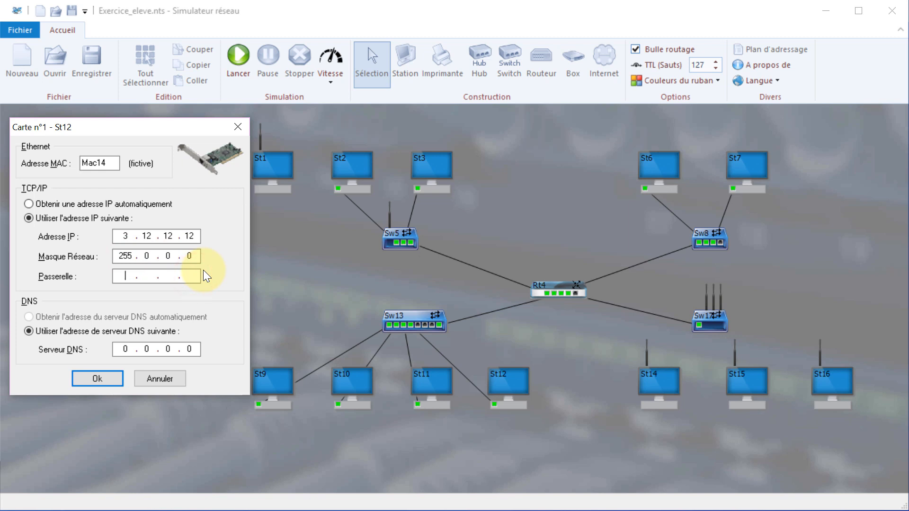
{"action": "type", "text": "13"}
{"action": "left_click", "coordinate": [104, 379]}
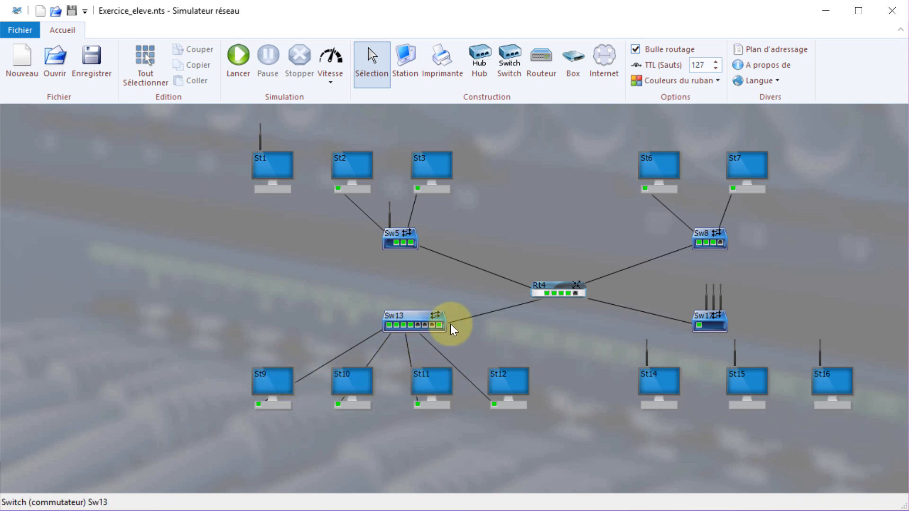
Set Rt4's card n°3 to IP 3.13.13.13, mask 255.0.0.0, gateway 3.13.13.13.
{"action": "right_click", "coordinate": [558, 294]}
{"action": "left_click", "coordinate": [603, 303]}
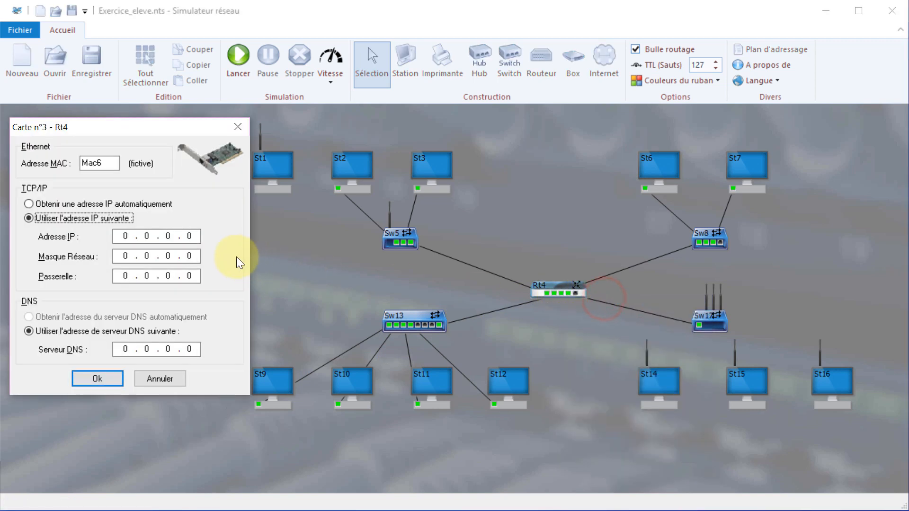
{"action": "left_click", "coordinate": [192, 235]}
{"action": "key", "text": "BackSpace"}
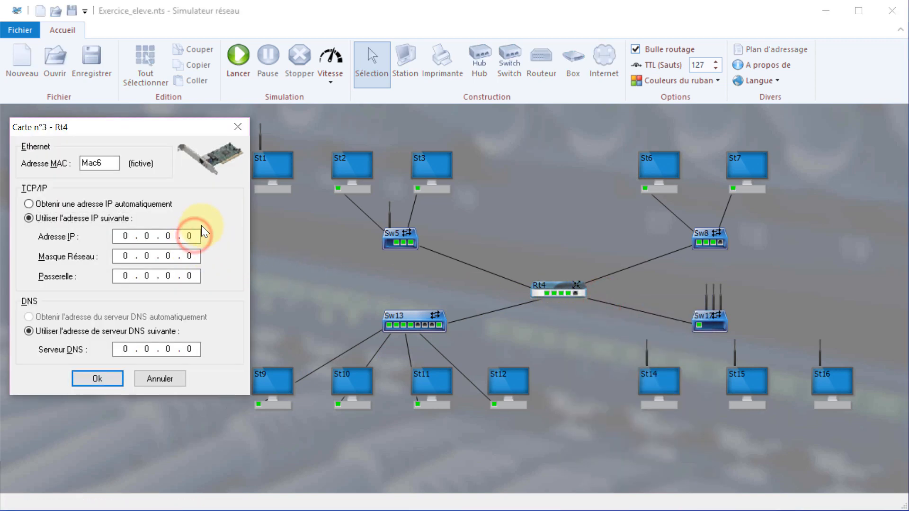
{"action": "key", "text": "BackSpace"}
{"action": "key", "text": "BackSpace"}
{"action": "key", "text": "BackSpace"}
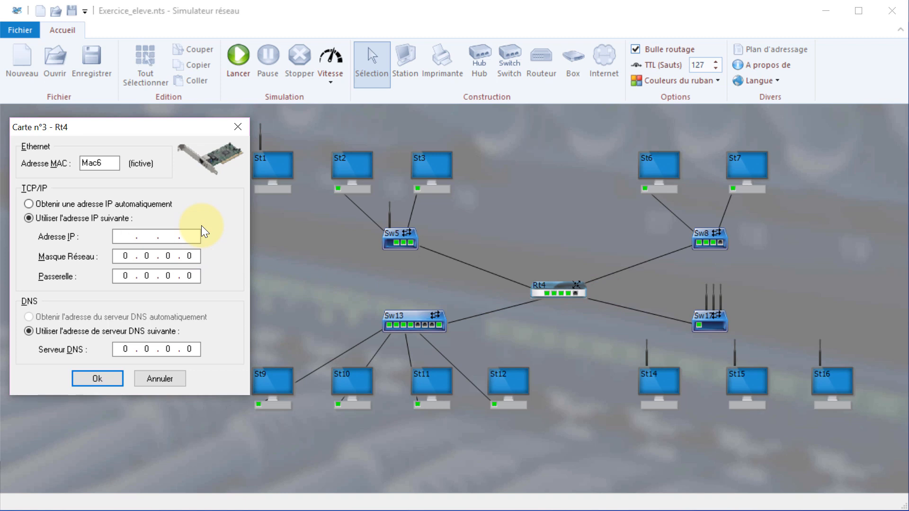
{"action": "type", "text": "3 . 13 . 13 . 13"}
{"action": "left_click", "coordinate": [127, 257]}
{"action": "type", "text": "255"}
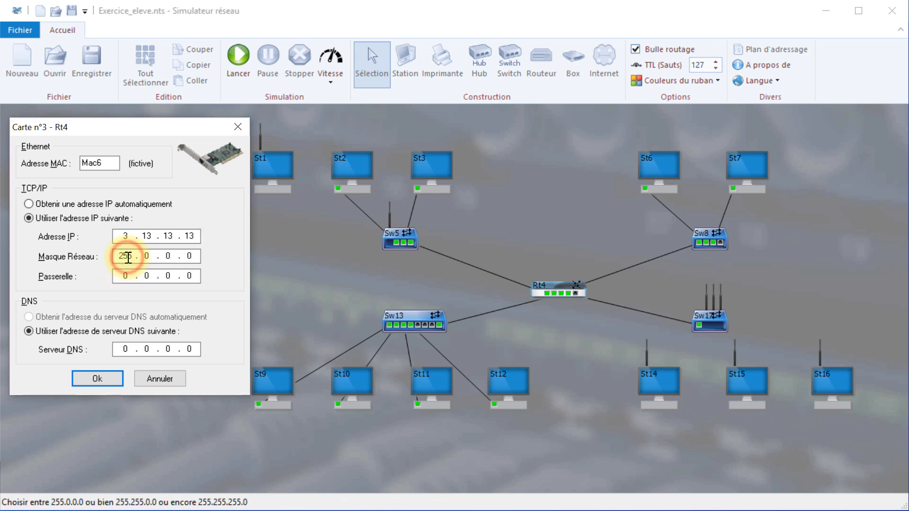
{"action": "left_click", "coordinate": [196, 271]}
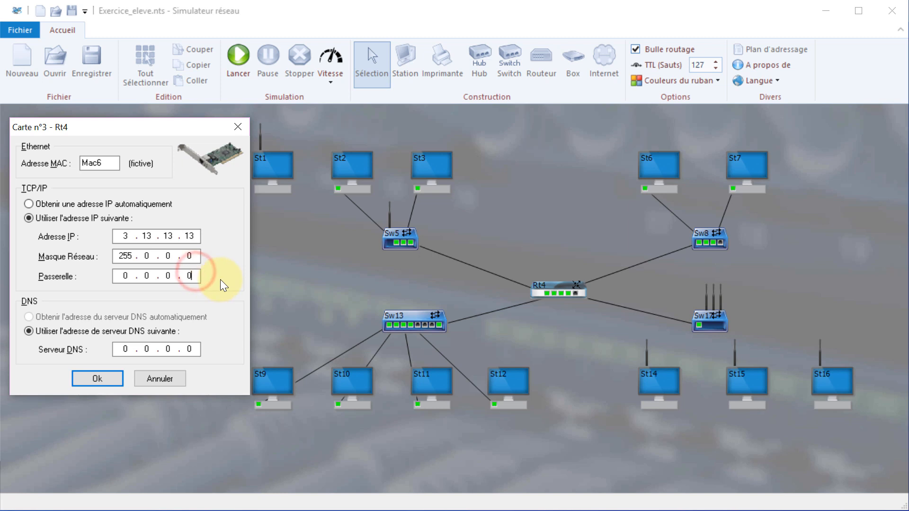
{"action": "key", "text": "BackSpace"}
{"action": "key", "text": "BackSpace"}
{"action": "key", "text": "BackSpace"}
{"action": "key", "text": "BackSpace"}
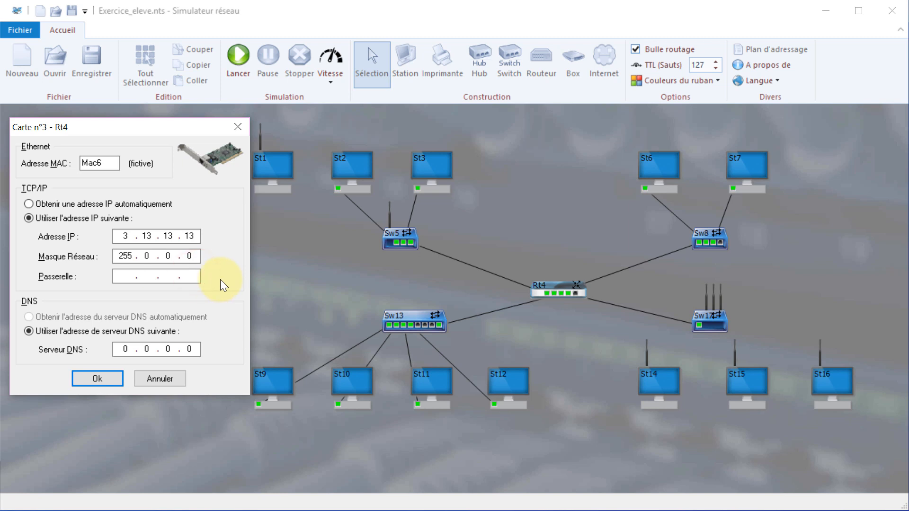
{"action": "type", "text": "3 . 13 . 13 . 13"}
{"action": "left_click", "coordinate": [97, 379]}
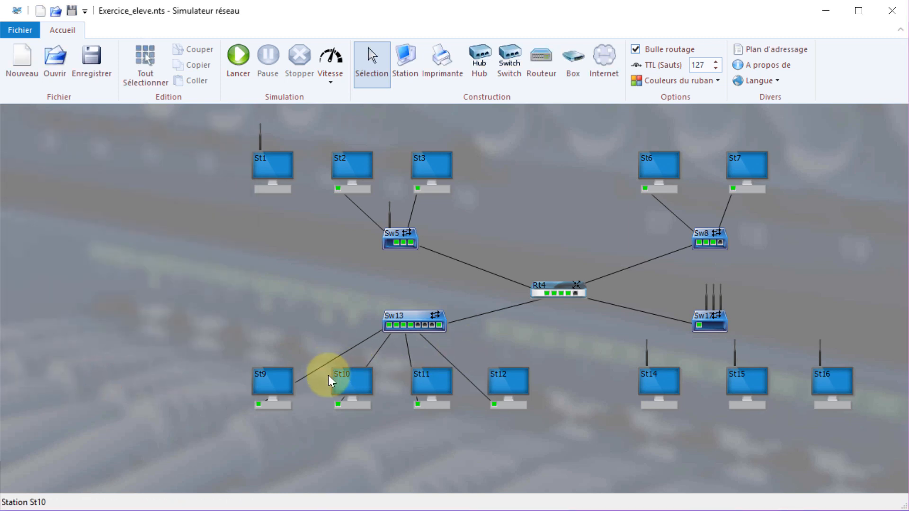
Ping 2.6.6.6 from St10 and dismiss the PING Ok result.
{"action": "right_click", "coordinate": [345, 382]}
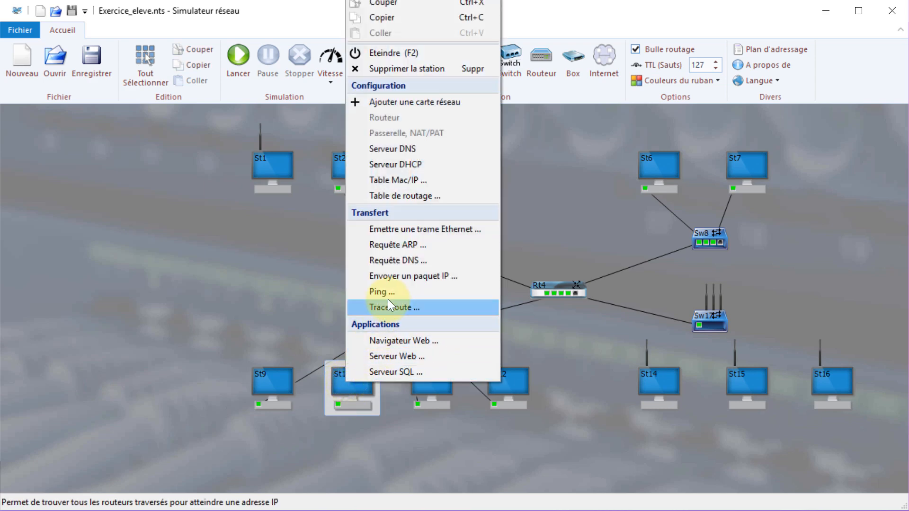
{"action": "left_click", "coordinate": [387, 294]}
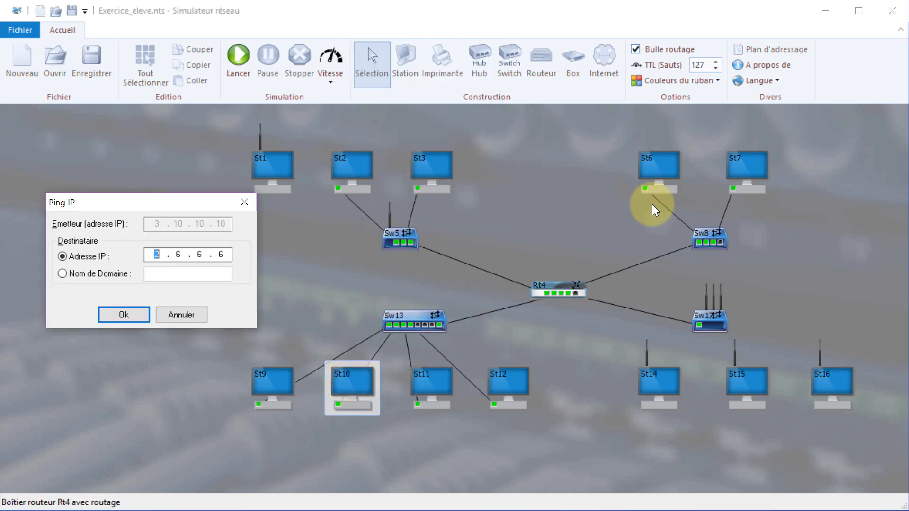
{"action": "left_click", "coordinate": [139, 313]}
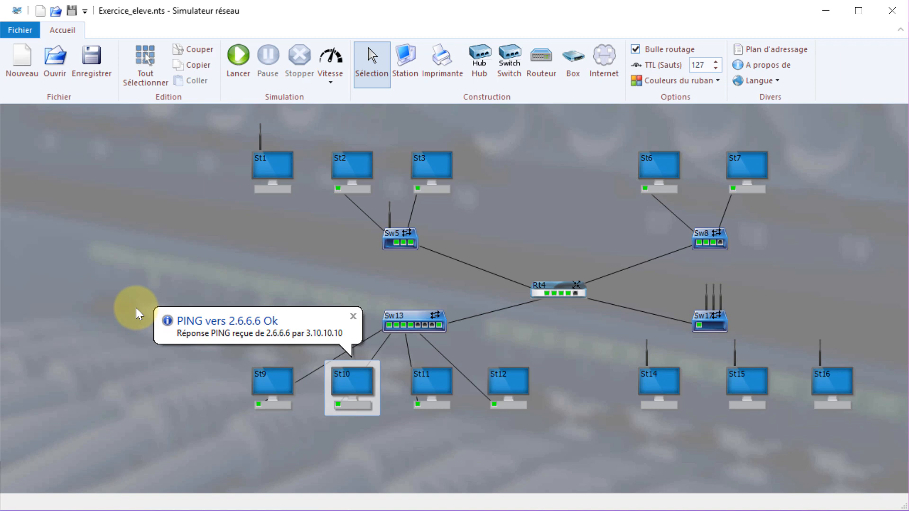
{"action": "left_click", "coordinate": [214, 238]}
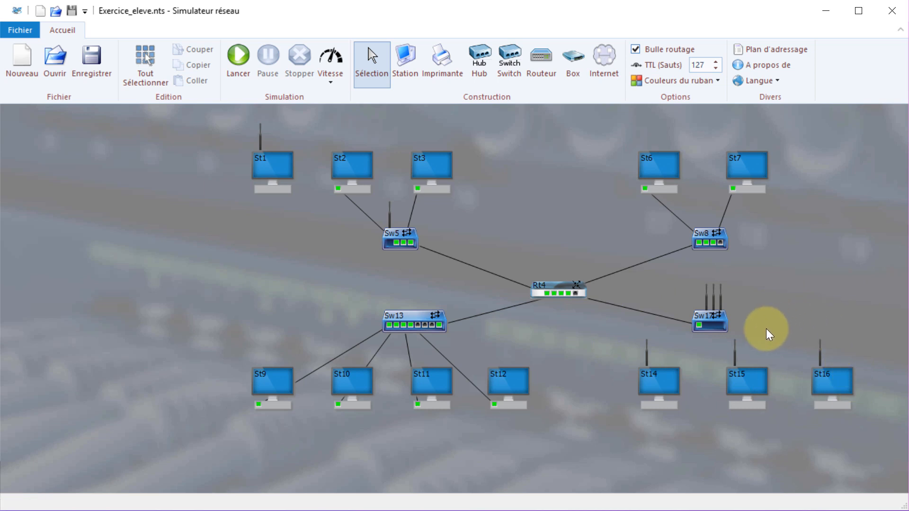
Give St14's Wi-Fi card IP 4.14.14.14, mask 255.0.0.0 and gateway 4.17.17.17.
{"action": "right_click", "coordinate": [647, 354]}
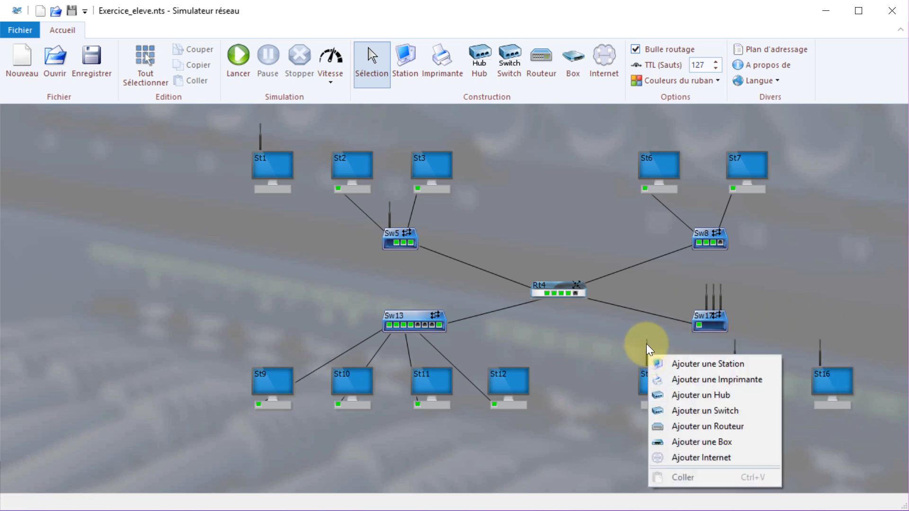
{"action": "right_click", "coordinate": [647, 344]}
{"action": "right_click", "coordinate": [644, 353]}
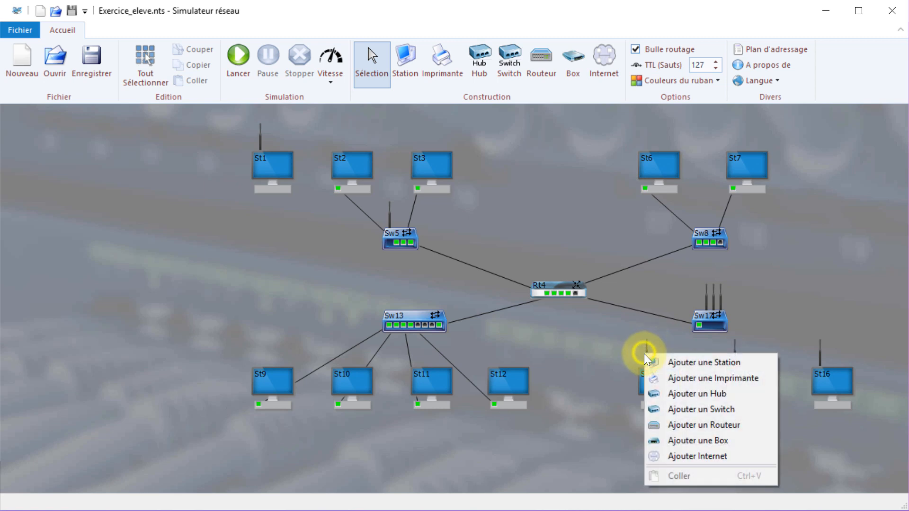
{"action": "right_click", "coordinate": [647, 352]}
{"action": "left_click", "coordinate": [667, 361]}
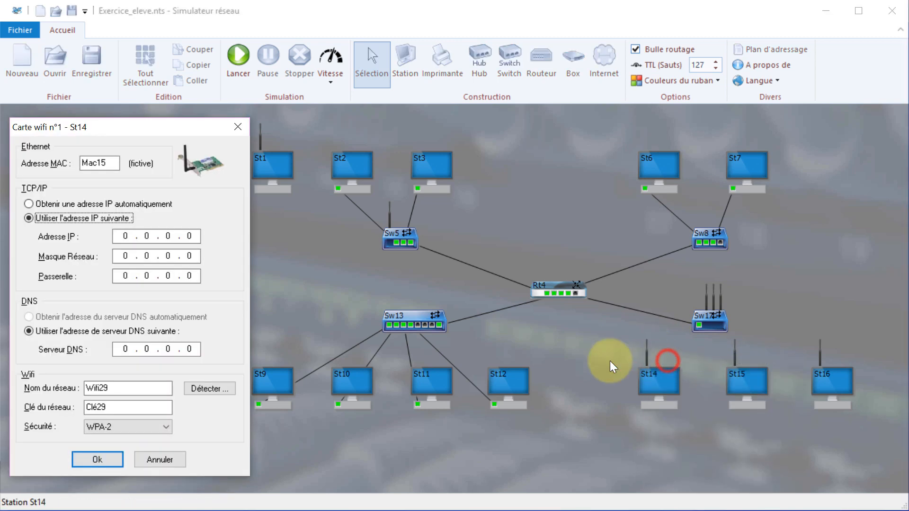
{"action": "left_click", "coordinate": [191, 235]}
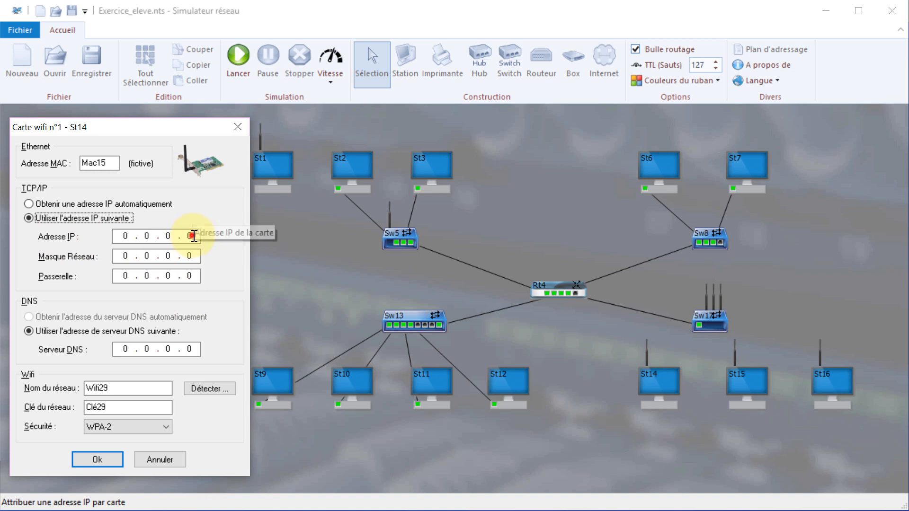
{"action": "key", "text": "BackSpace"}
{"action": "key", "text": "BackSpace"}
{"action": "key", "text": "BackSpace"}
{"action": "key", "text": "BackSpace"}
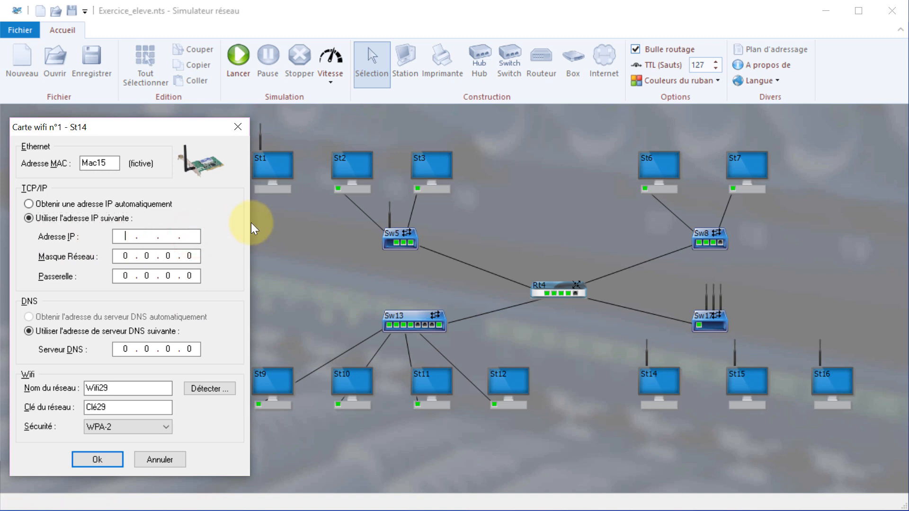
{"action": "type", "text": "4.14.14.14"}
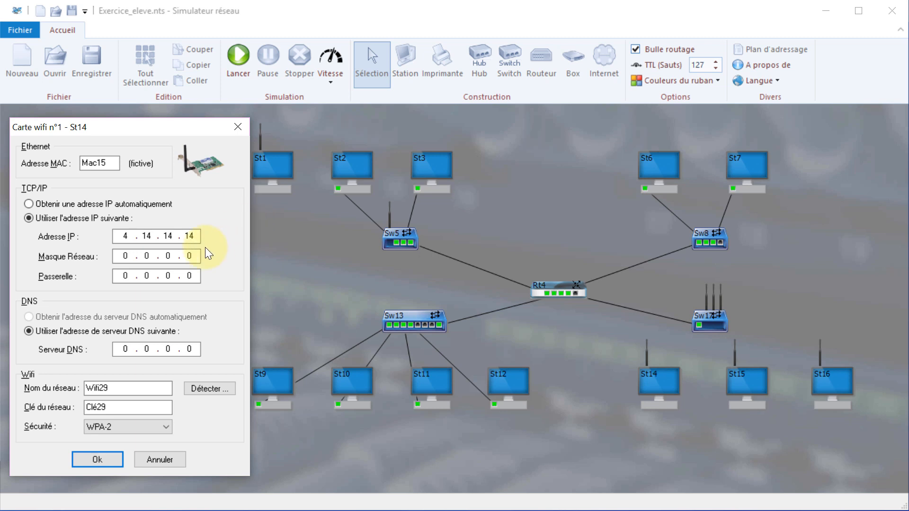
{"action": "left_click", "coordinate": [124, 256]}
{"action": "type", "text": "255"}
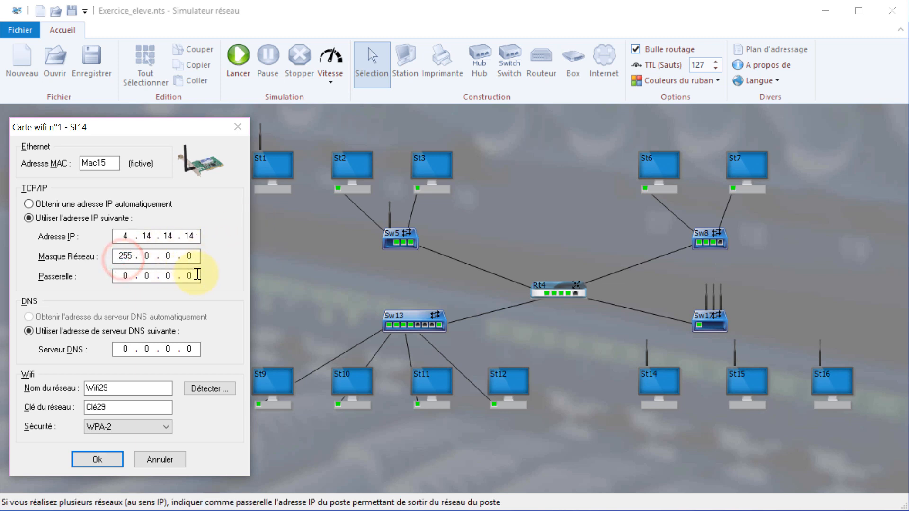
{"action": "left_click", "coordinate": [197, 274]}
{"action": "key", "text": "BackSpace"}
{"action": "key", "text": "BackSpace"}
{"action": "key", "text": "BackSpace"}
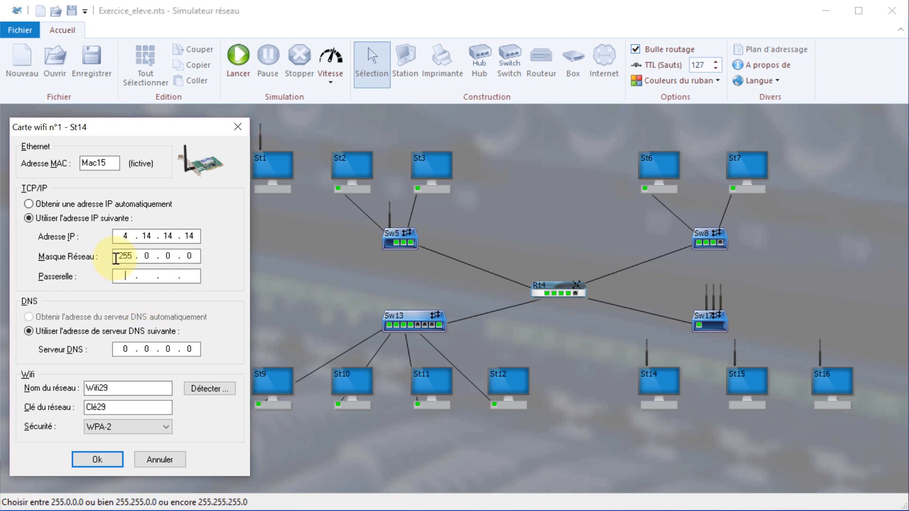
{"action": "type", "text": "17.17.17"}
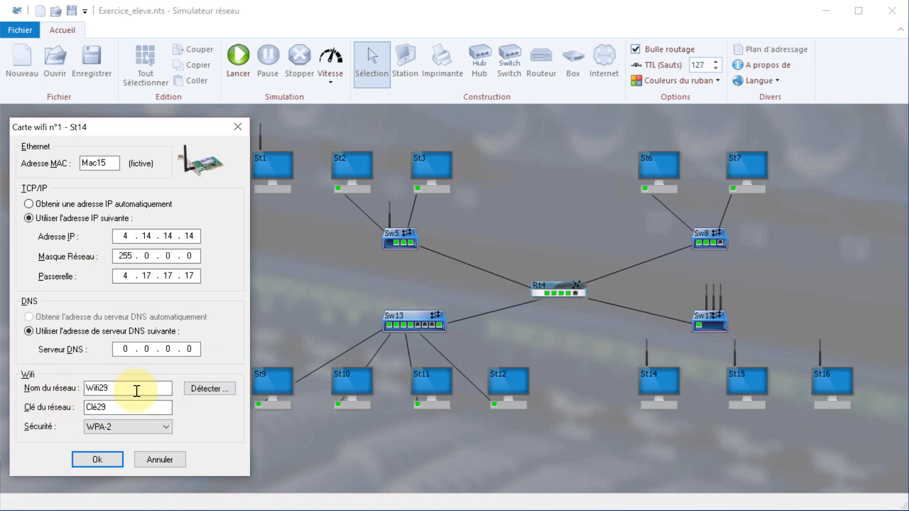
{"action": "left_click", "coordinate": [103, 459]}
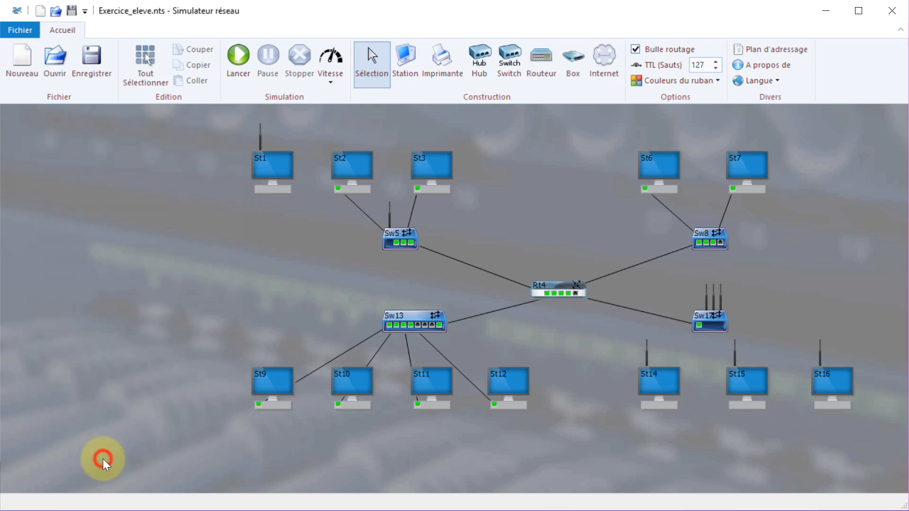
{"action": "right_click", "coordinate": [261, 138]}
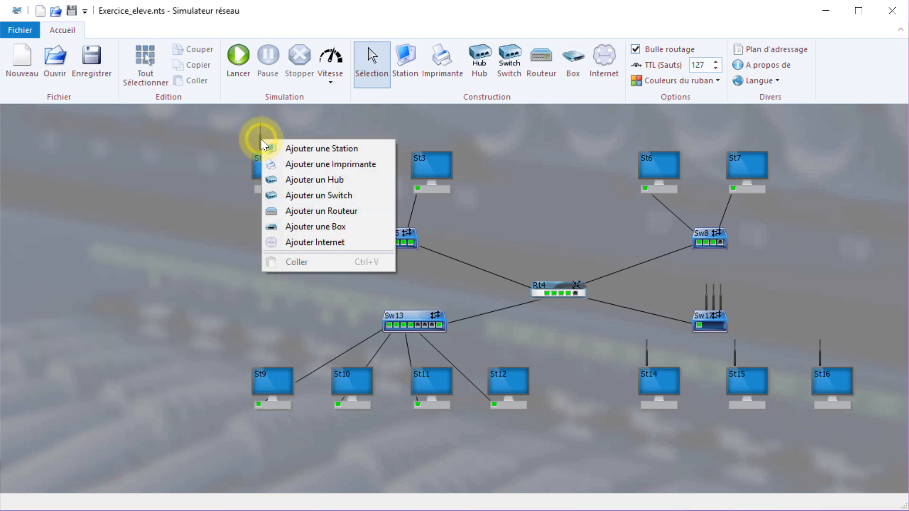
{"action": "right_click", "coordinate": [260, 135]}
{"action": "right_click", "coordinate": [261, 133]}
{"action": "right_click", "coordinate": [260, 134]}
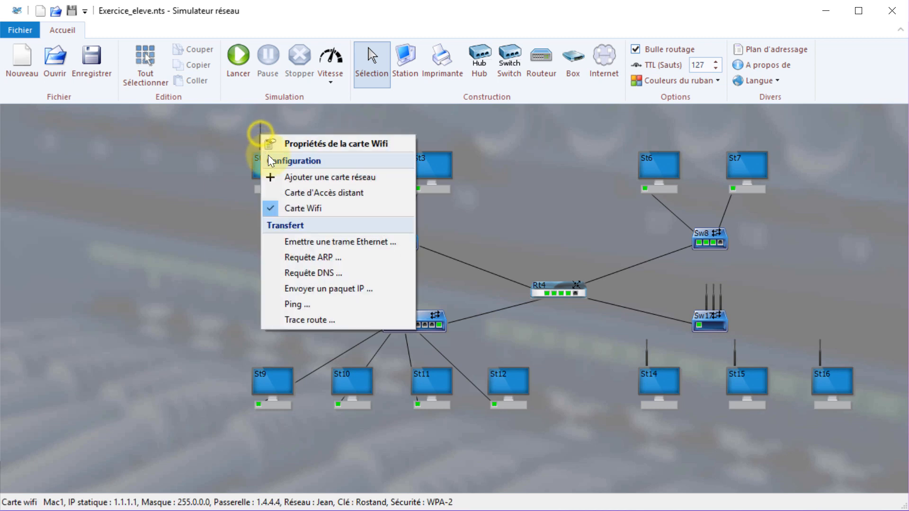
{"action": "left_click", "coordinate": [290, 144]}
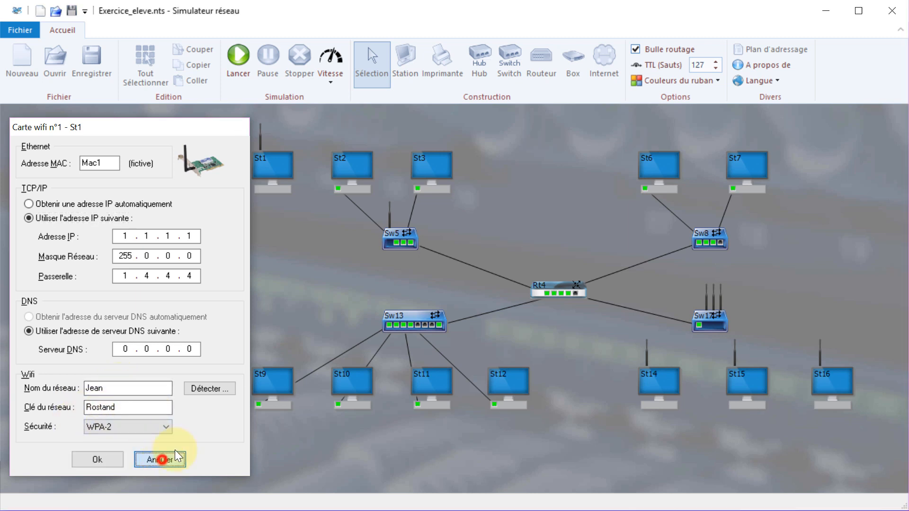
{"action": "left_click", "coordinate": [160, 459]}
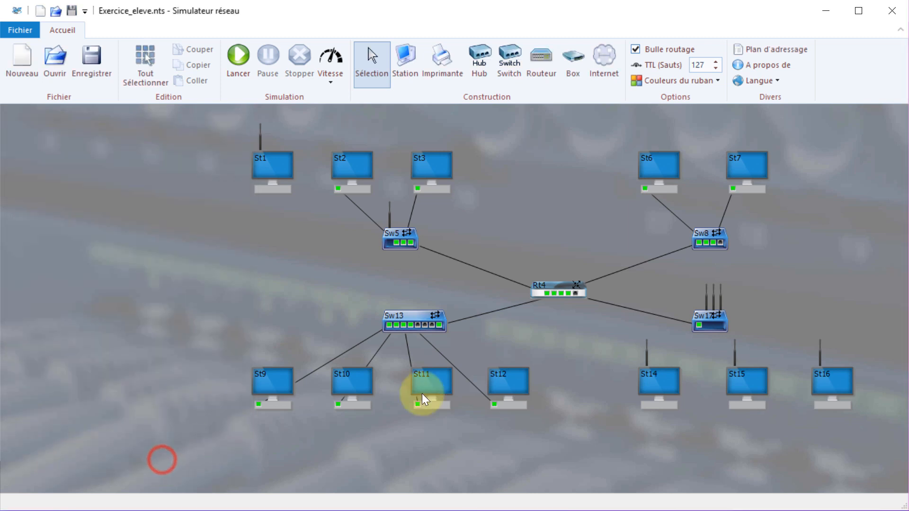
Reopen the properties of St14's Wi-Fi card.
{"action": "right_click", "coordinate": [646, 353]}
{"action": "right_click", "coordinate": [646, 348]}
{"action": "right_click", "coordinate": [646, 348]}
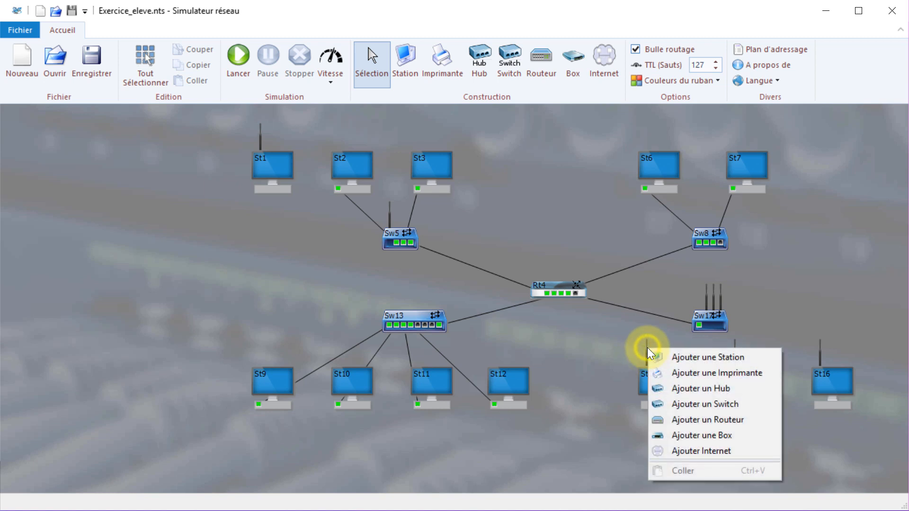
{"action": "right_click", "coordinate": [647, 345]}
{"action": "right_click", "coordinate": [647, 345]}
{"action": "right_click", "coordinate": [647, 341]}
{"action": "right_click", "coordinate": [646, 345]}
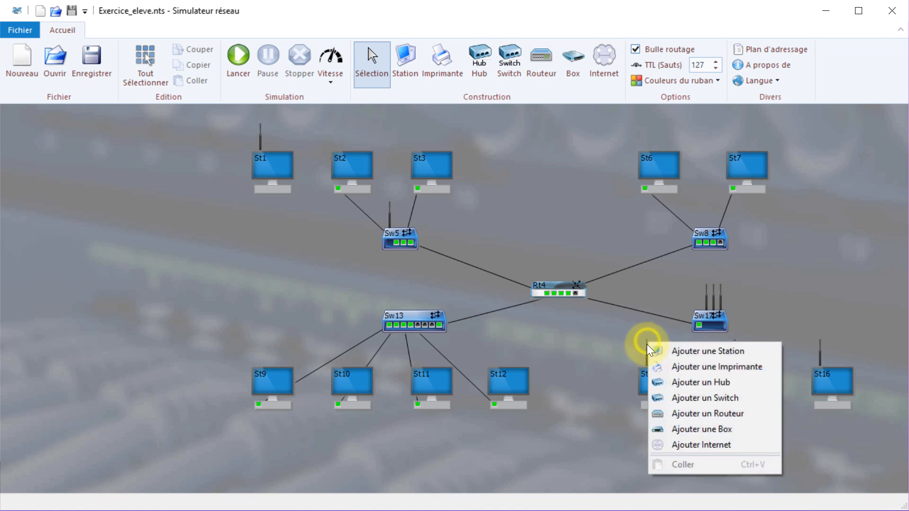
{"action": "right_click", "coordinate": [643, 350]}
{"action": "right_click", "coordinate": [644, 353]}
{"action": "right_click", "coordinate": [644, 346]}
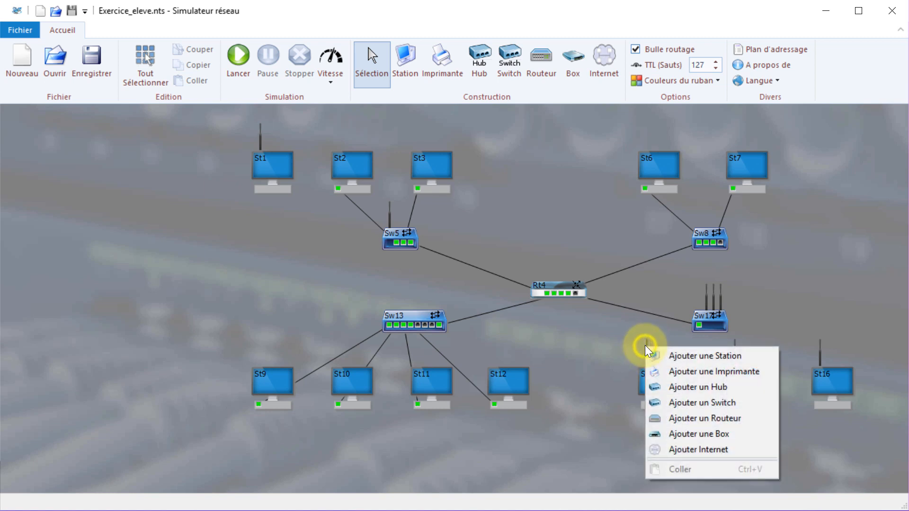
{"action": "right_click", "coordinate": [649, 342]}
{"action": "right_click", "coordinate": [646, 353]}
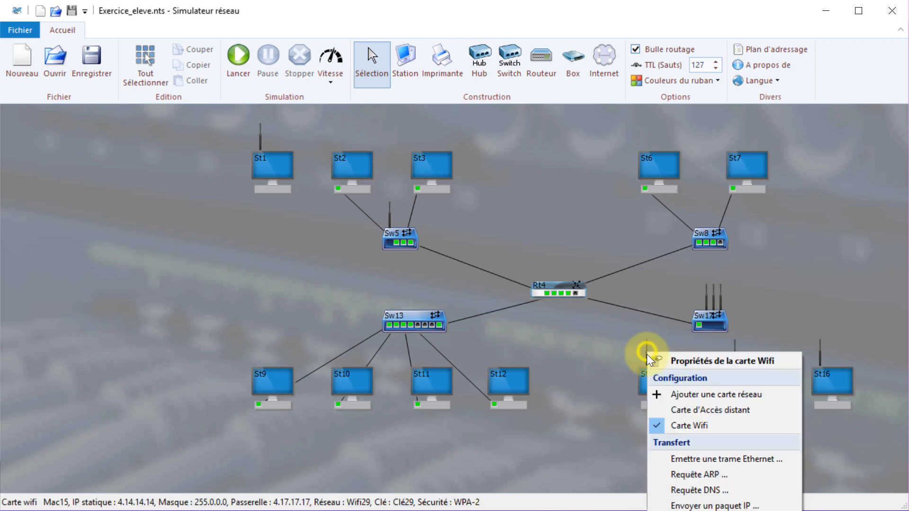
{"action": "left_click", "coordinate": [663, 360]}
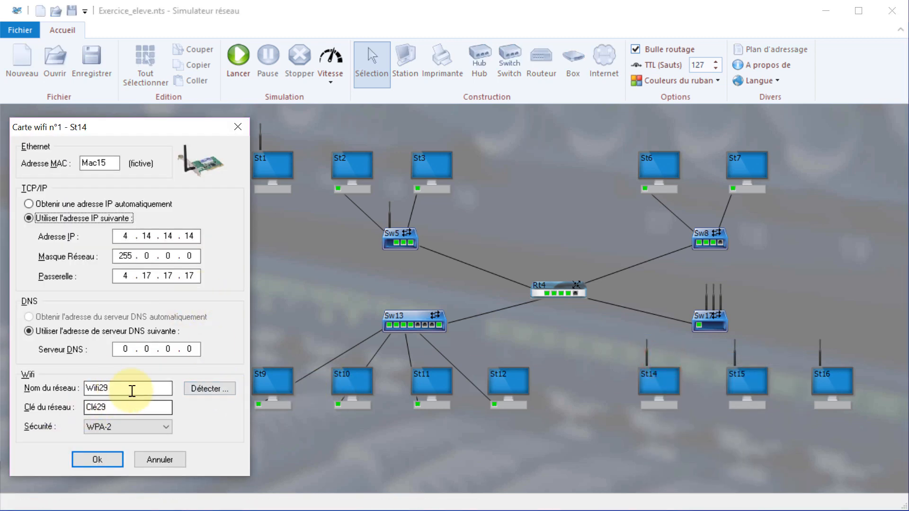
Join St14's card to the detected access-point network and start entering its network key.
{"action": "left_click", "coordinate": [215, 386]}
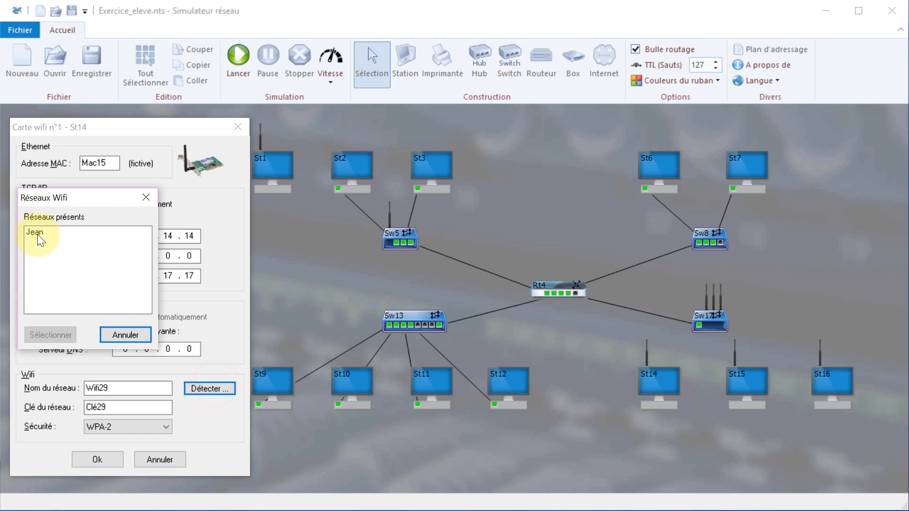
{"action": "left_click", "coordinate": [36, 231]}
{"action": "left_click", "coordinate": [55, 336]}
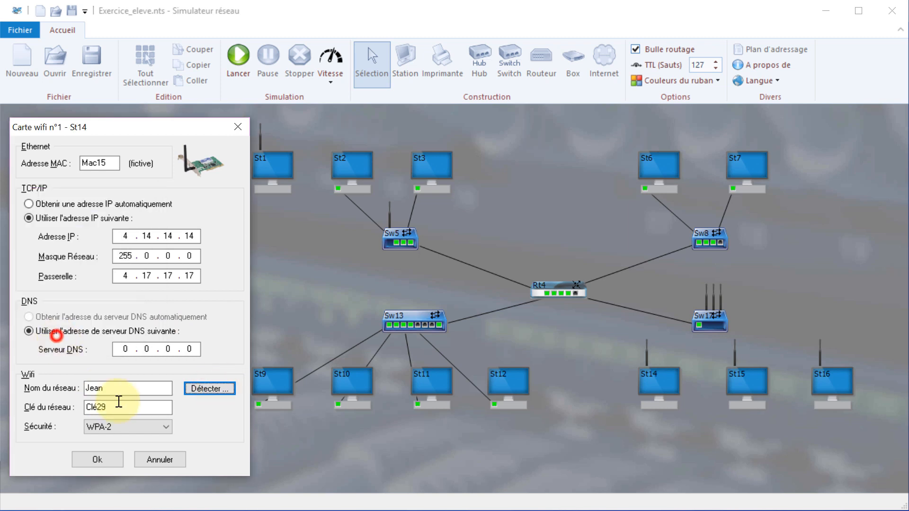
{"action": "double_click", "coordinate": [120, 407]}
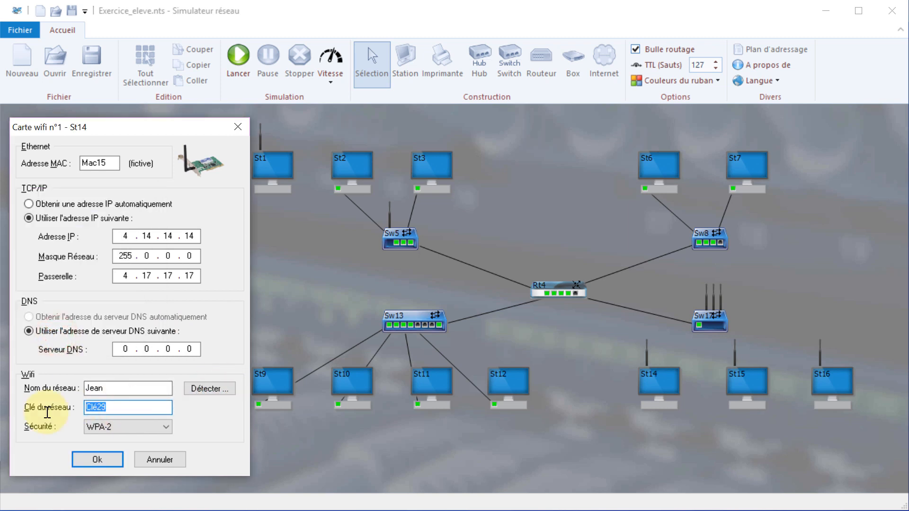
Save St14's settings, then give St15's Wi-Fi card IP 4.15.15.15, mask 255.0.0.0, gateway 4.17.17.17.
{"action": "left_click", "coordinate": [100, 459]}
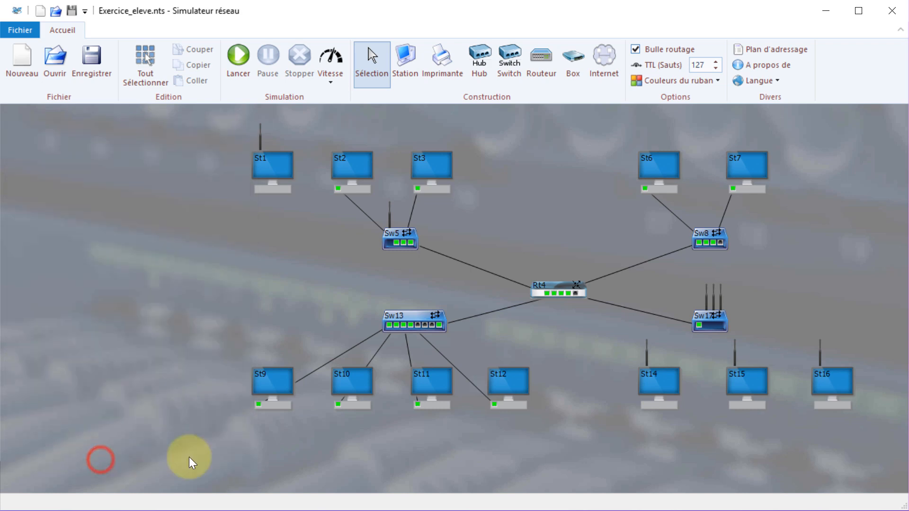
{"action": "right_click", "coordinate": [735, 353]}
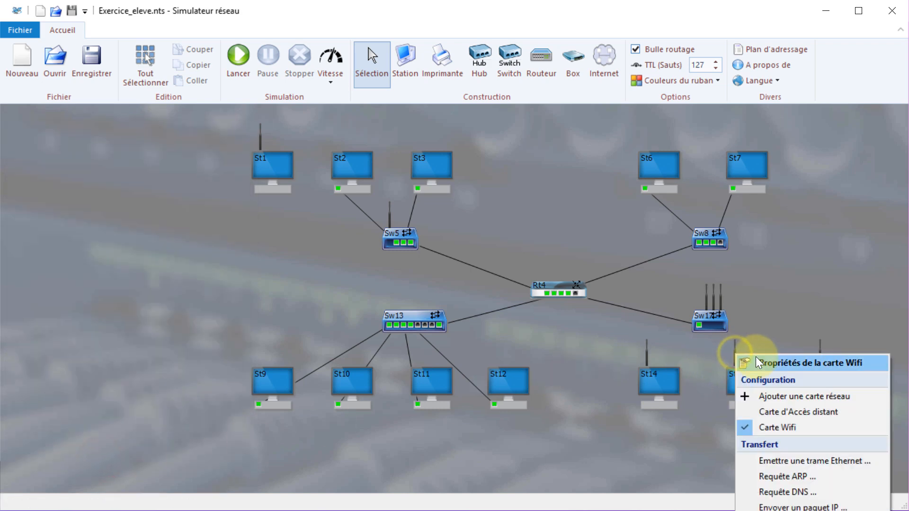
{"action": "left_click", "coordinate": [756, 359]}
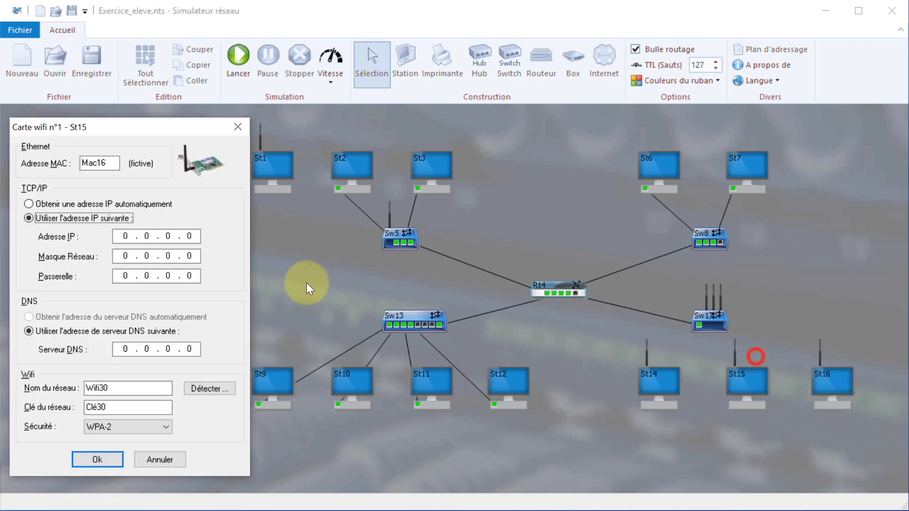
{"action": "left_click", "coordinate": [196, 234]}
{"action": "key", "text": "BackSpace"}
{"action": "key", "text": "BackSpace"}
{"action": "key", "text": "BackSpace"}
{"action": "key", "text": "BackSpace"}
{"action": "key", "text": "BackSpace"}
{"action": "key", "text": "BackSpace"}
{"action": "key", "text": "BackSpace"}
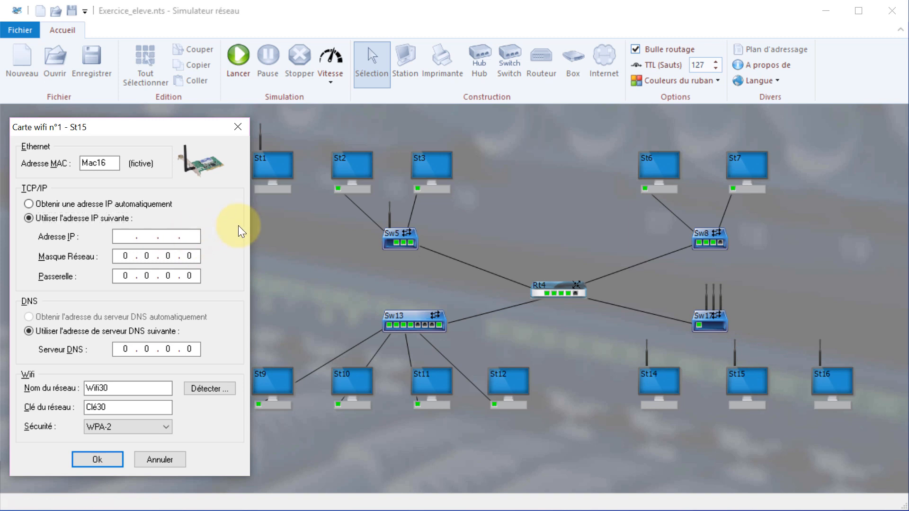
{"action": "type", "text": "4.15.15.15"}
{"action": "left_click", "coordinate": [125, 255]}
{"action": "type", "text": "255"}
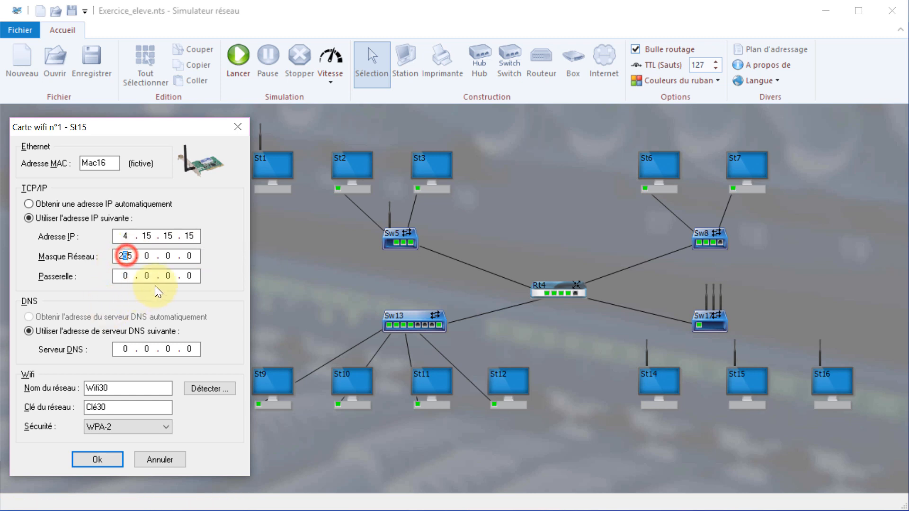
{"action": "left_click", "coordinate": [194, 273]}
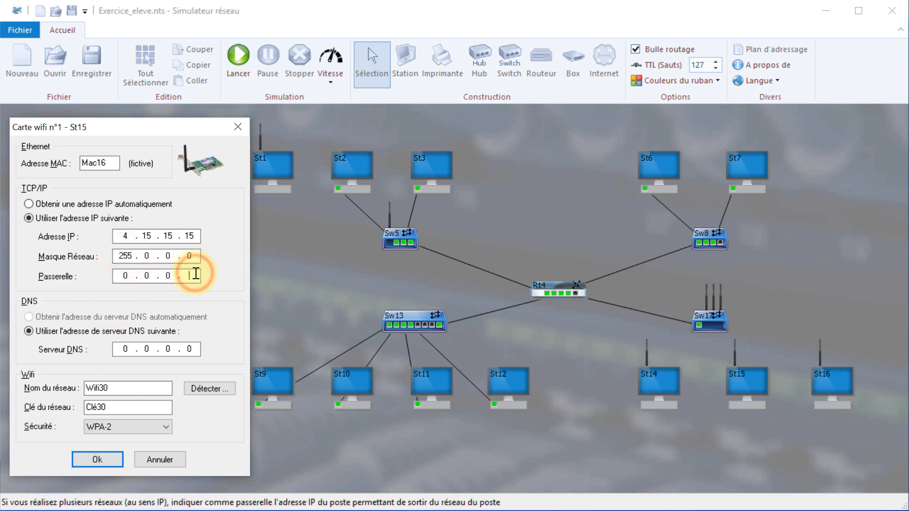
{"action": "key", "text": "BackSpace"}
{"action": "key", "text": "BackSpace"}
{"action": "key", "text": "BackSpace"}
Join St15 to the detected network, enter its network key and save.
{"action": "left_click", "coordinate": [201, 387]}
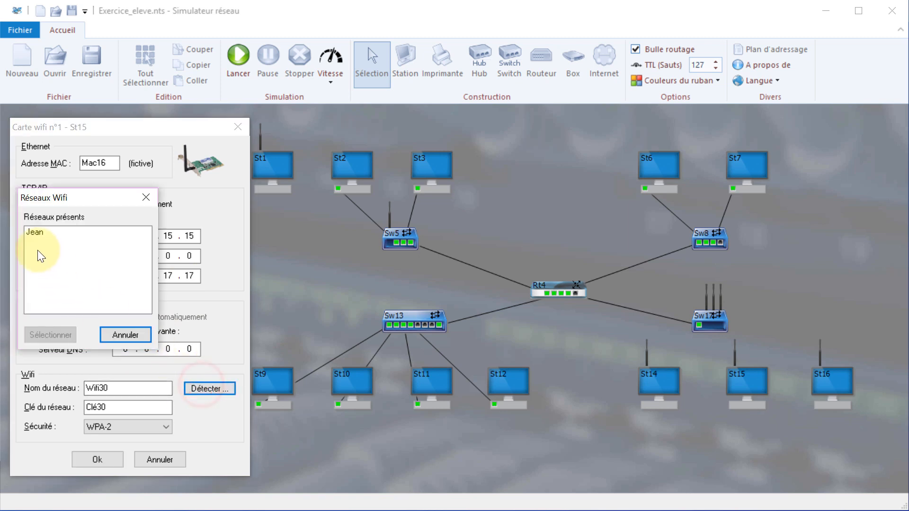
{"action": "left_click", "coordinate": [32, 232]}
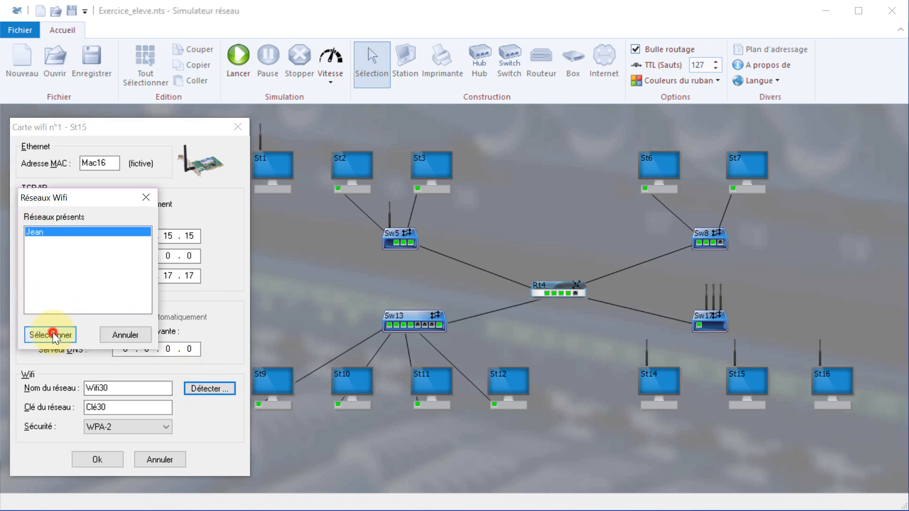
{"action": "left_click", "coordinate": [52, 333]}
{"action": "double_click", "coordinate": [117, 408]}
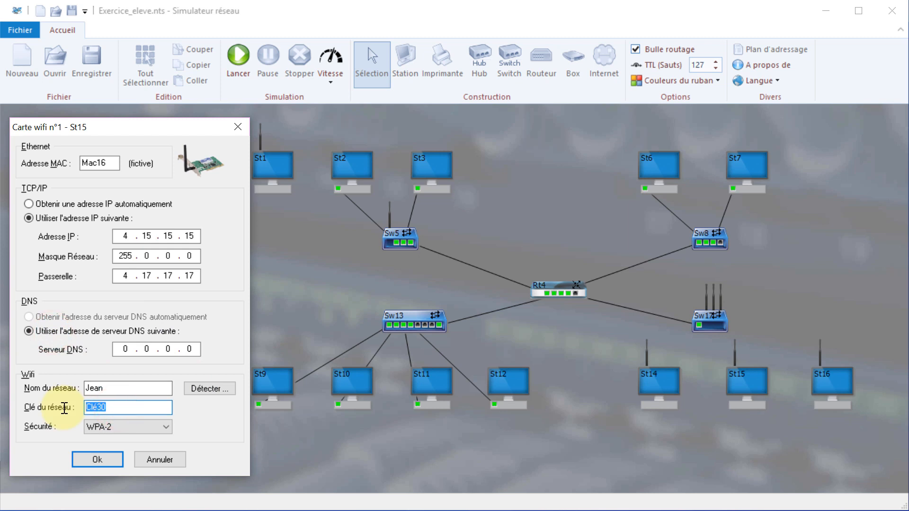
{"action": "left_click", "coordinate": [88, 459]}
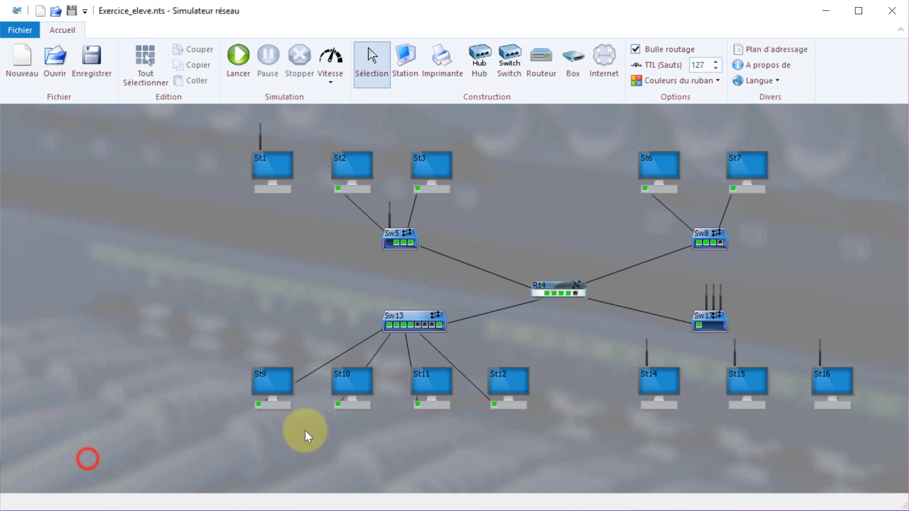
Give St16's Wi-Fi card IP 4.16.16.16, mask 255.0.0.0 and gateway 4.17.17.17.
{"action": "right_click", "coordinate": [822, 354]}
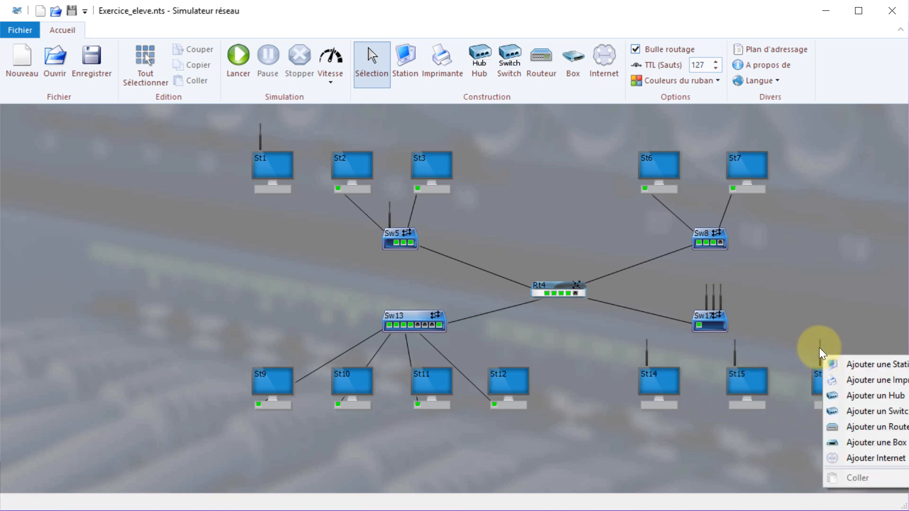
{"action": "right_click", "coordinate": [819, 347]}
{"action": "left_click", "coordinate": [846, 352]}
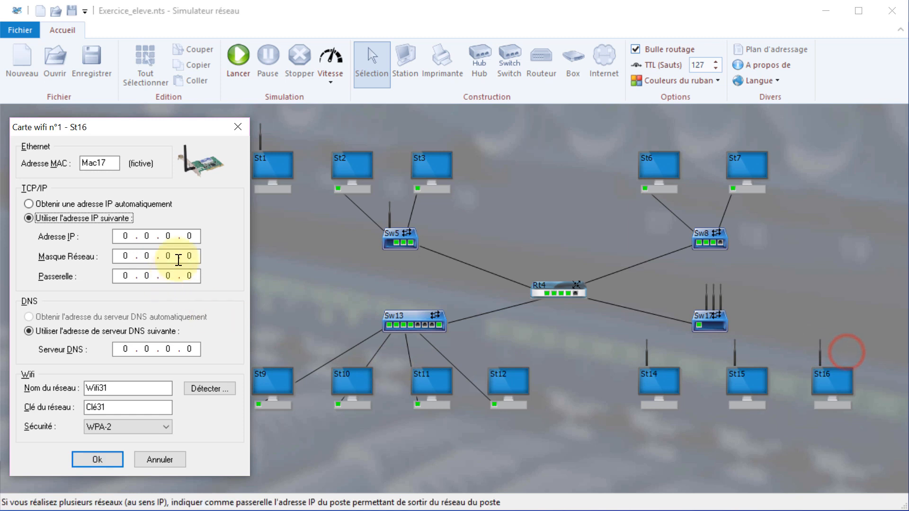
{"action": "left_click", "coordinate": [192, 237]}
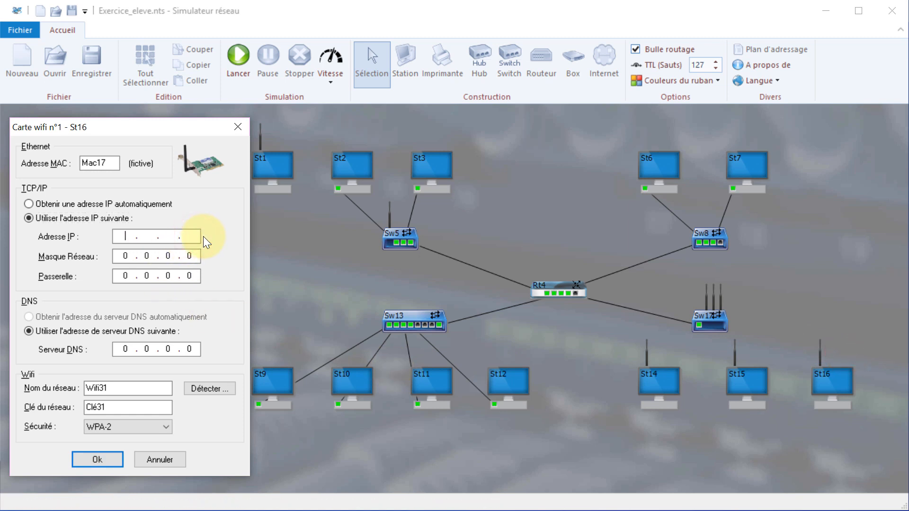
{"action": "type", "text": "4.16.16.16"}
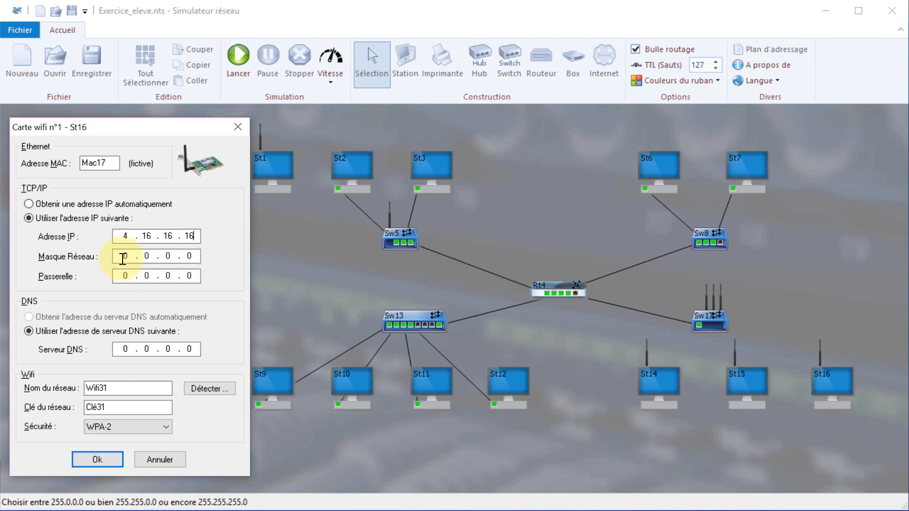
{"action": "left_click", "coordinate": [122, 258]}
{"action": "type", "text": "255"}
{"action": "left_click", "coordinate": [195, 276]}
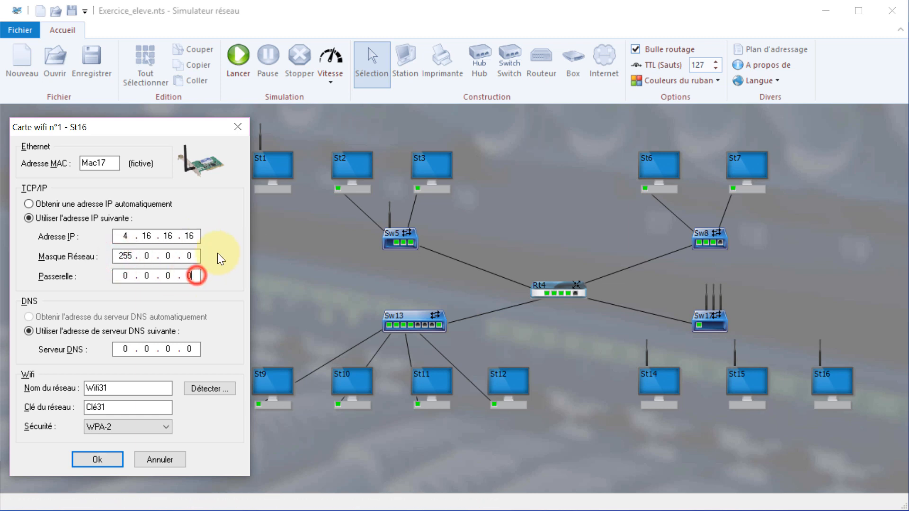
{"action": "key", "text": "BackSpace"}
{"action": "key", "text": "BackSpace"}
{"action": "key", "text": "BackSpace"}
{"action": "key", "text": "BackSpace"}
{"action": "type", "text": "4 "}
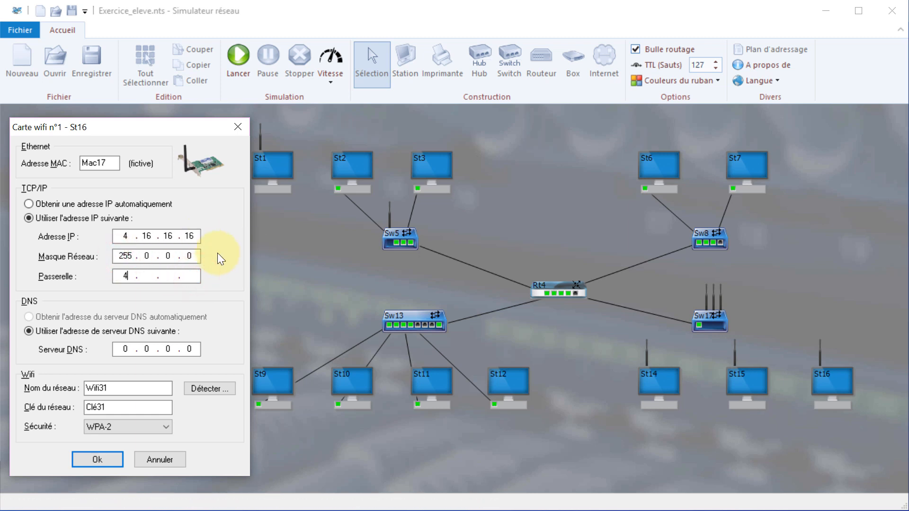
{"action": "type", "text": ". 17 . 17 . 17"}
Join St16 to the detected network, enter the network key and save.
{"action": "left_click", "coordinate": [196, 387]}
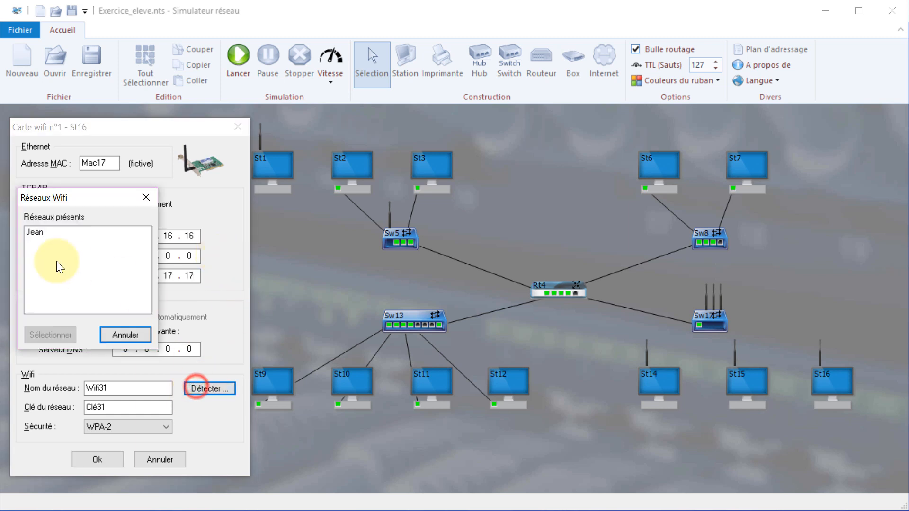
{"action": "left_click", "coordinate": [33, 233]}
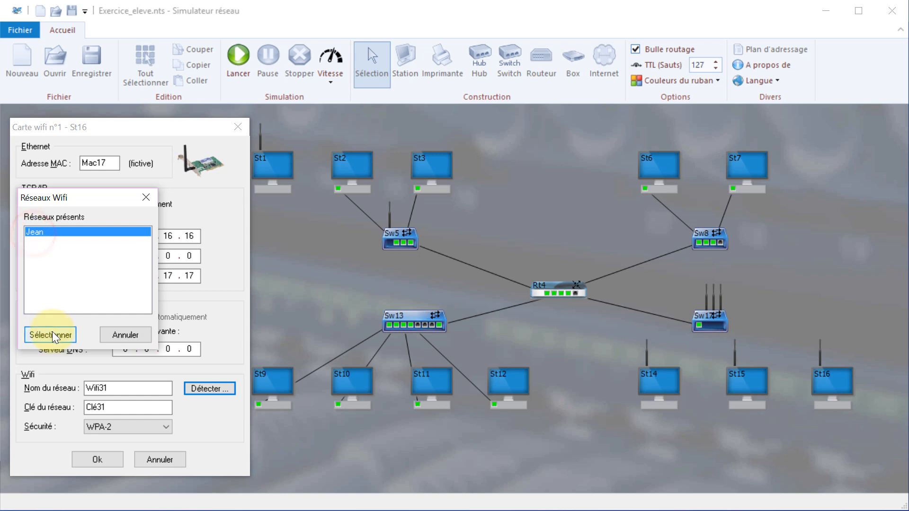
{"action": "left_click", "coordinate": [52, 332]}
{"action": "double_click", "coordinate": [113, 406]}
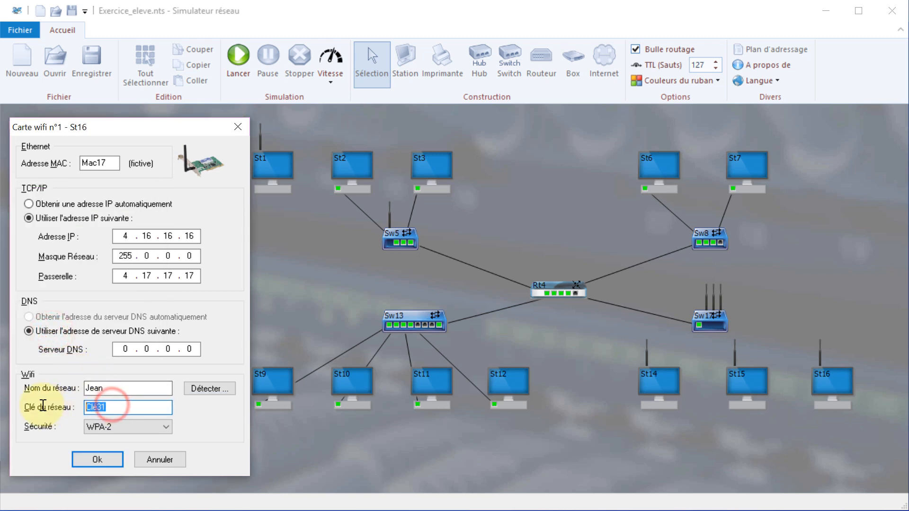
{"action": "type", "text": "Rosta"}
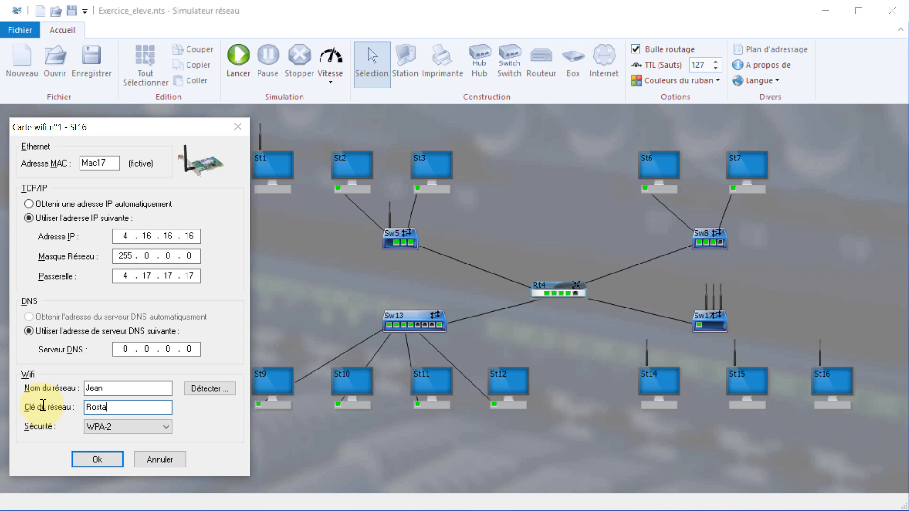
{"action": "type", "text": "nd"}
{"action": "left_click", "coordinate": [96, 459]}
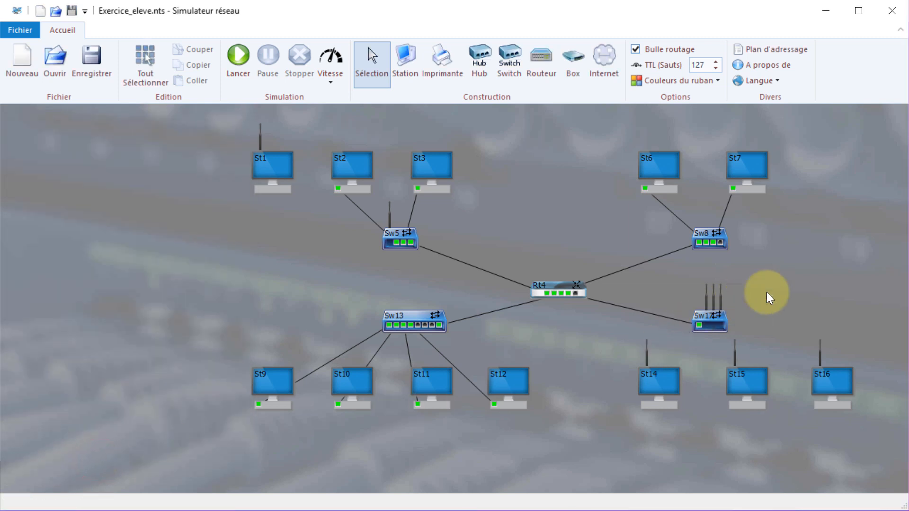
Check Sw17's Wi-Fi port 2 without changes, then confirm port 3's Jean network settings.
{"action": "right_click", "coordinate": [705, 297]}
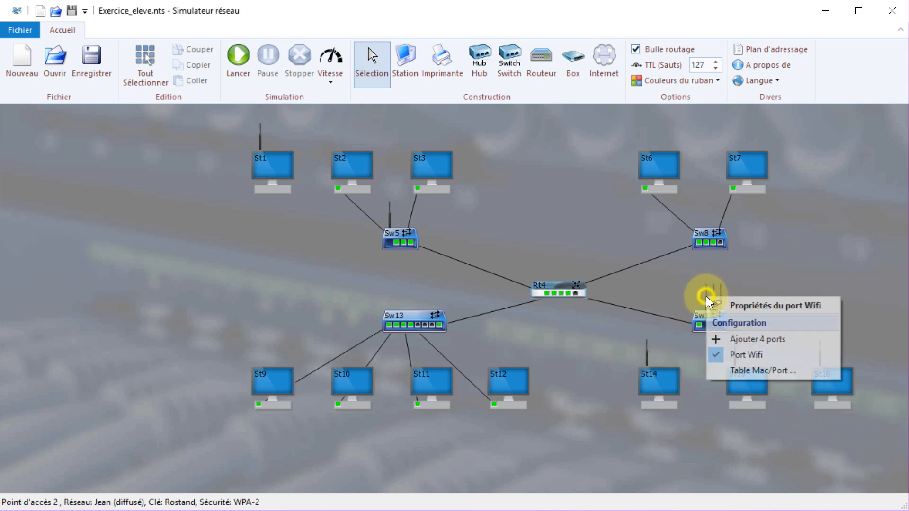
{"action": "left_click", "coordinate": [725, 301]}
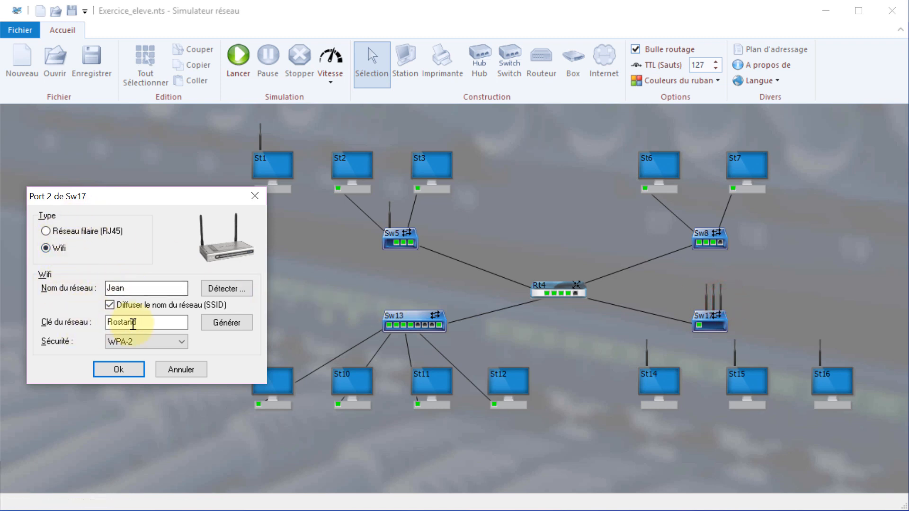
{"action": "left_click", "coordinate": [183, 365]}
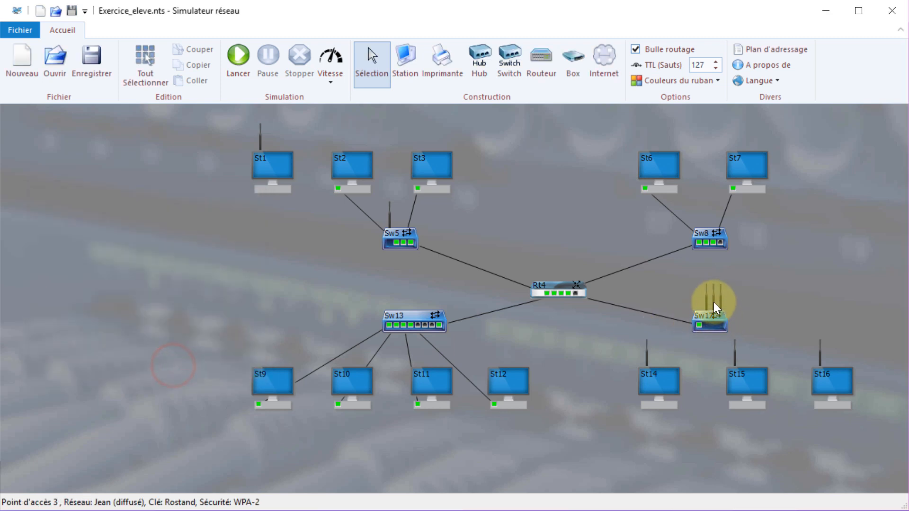
{"action": "right_click", "coordinate": [714, 302]}
{"action": "left_click", "coordinate": [731, 306]}
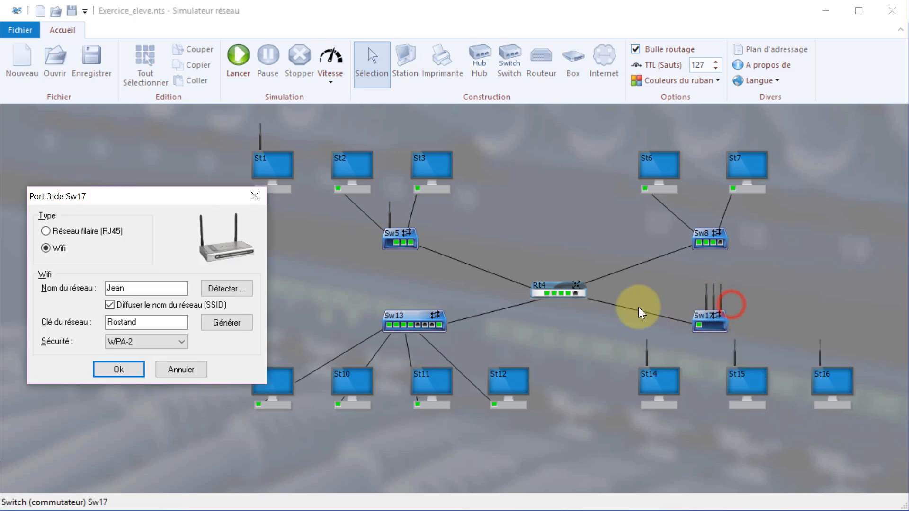
{"action": "left_click", "coordinate": [115, 368]}
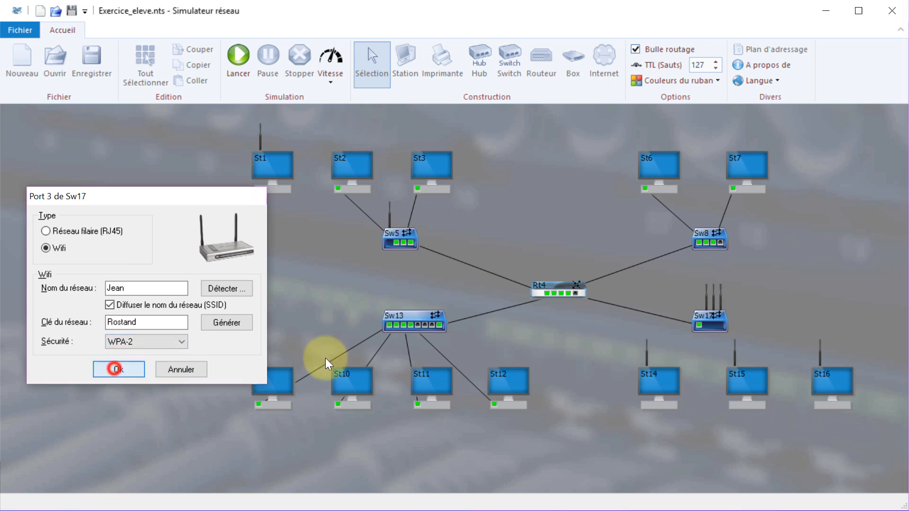
Confirm Sw17's Wi-Fi port 4 with network name Jean, its key and WPA-2 security.
{"action": "right_click", "coordinate": [720, 299]}
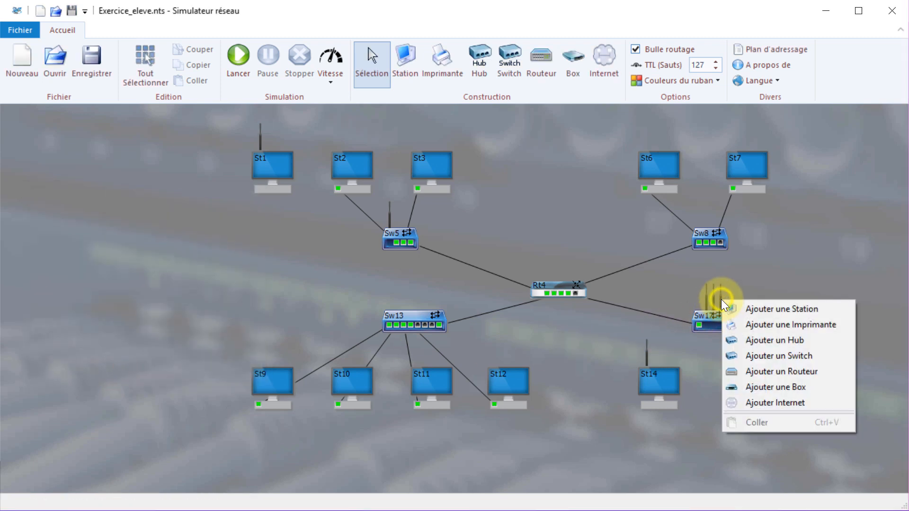
{"action": "left_click", "coordinate": [720, 294]}
{"action": "right_click", "coordinate": [721, 294]}
{"action": "right_click", "coordinate": [720, 290]}
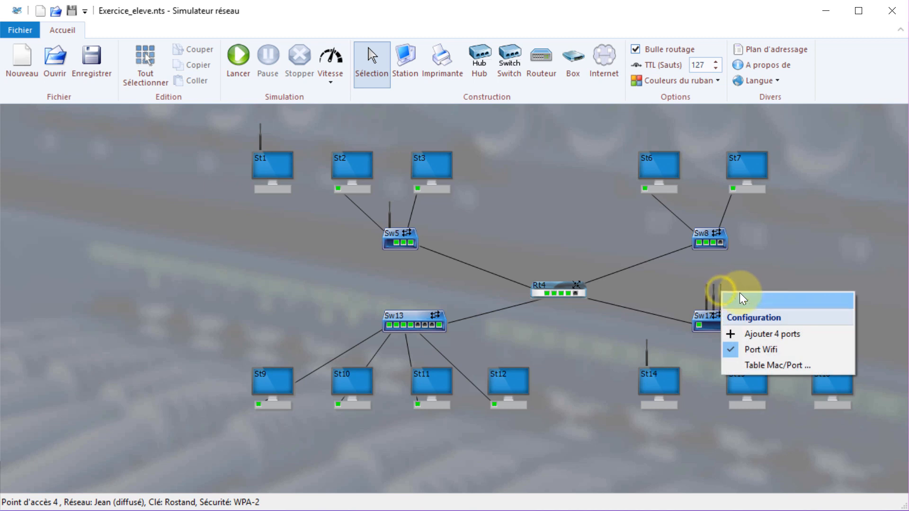
{"action": "left_click", "coordinate": [740, 297]}
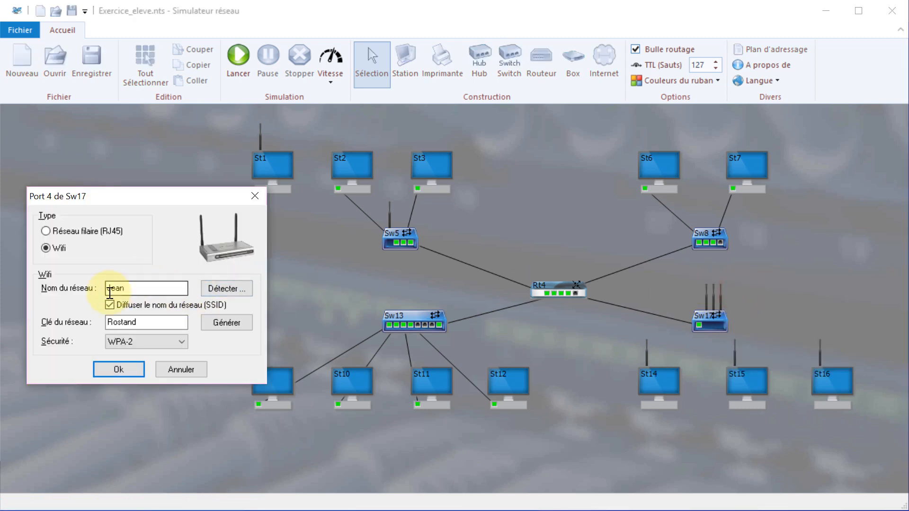
{"action": "left_click", "coordinate": [127, 367]}
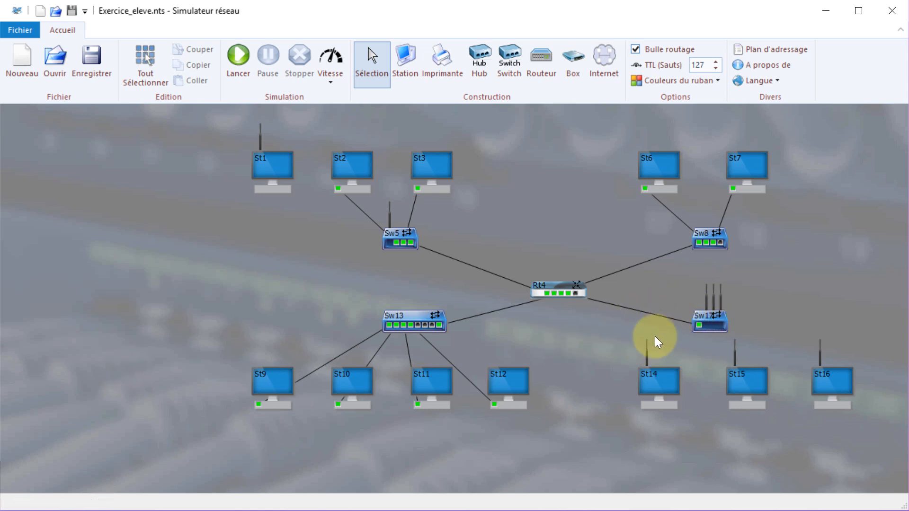
In Rt4 card 4's properties, enter IP 4.17.17.17, mask 255.0.0.0 and gateway 4.17.17.17, then apply.
{"action": "right_click", "coordinate": [567, 295]}
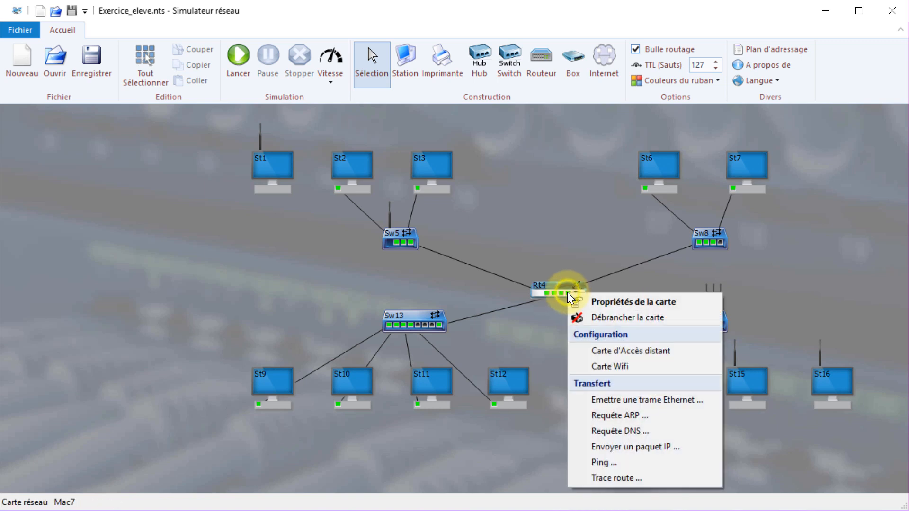
{"action": "left_click", "coordinate": [609, 302]}
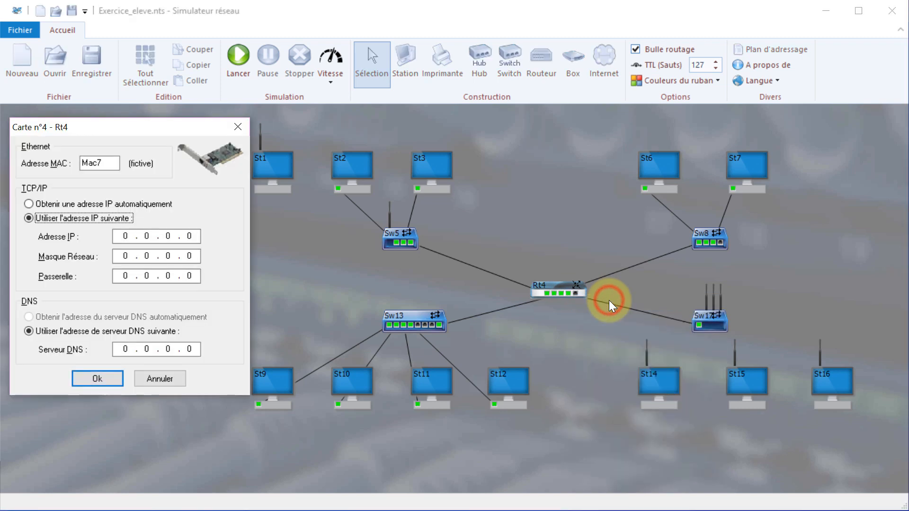
{"action": "left_click", "coordinate": [196, 234]}
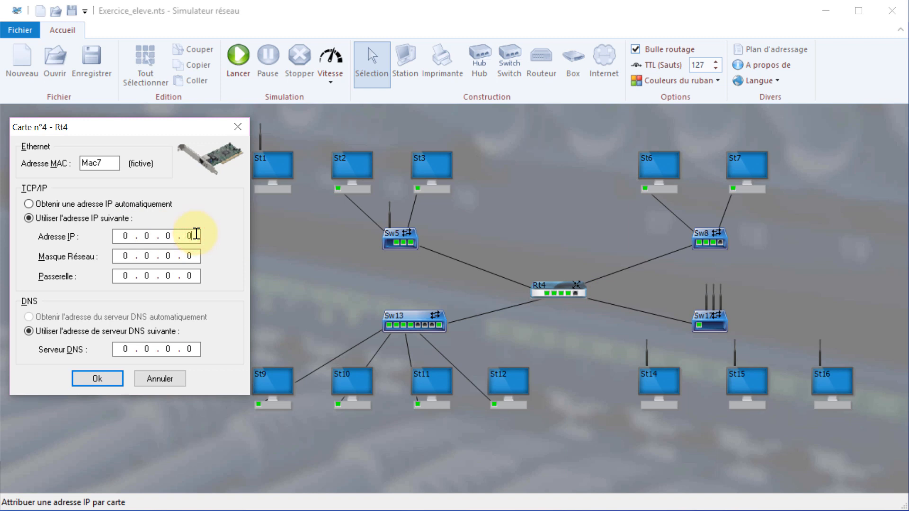
{"action": "key", "text": "BackSpace"}
{"action": "key", "text": "BackSpace"}
{"action": "key", "text": "BackSpace"}
{"action": "key", "text": "BackSpace"}
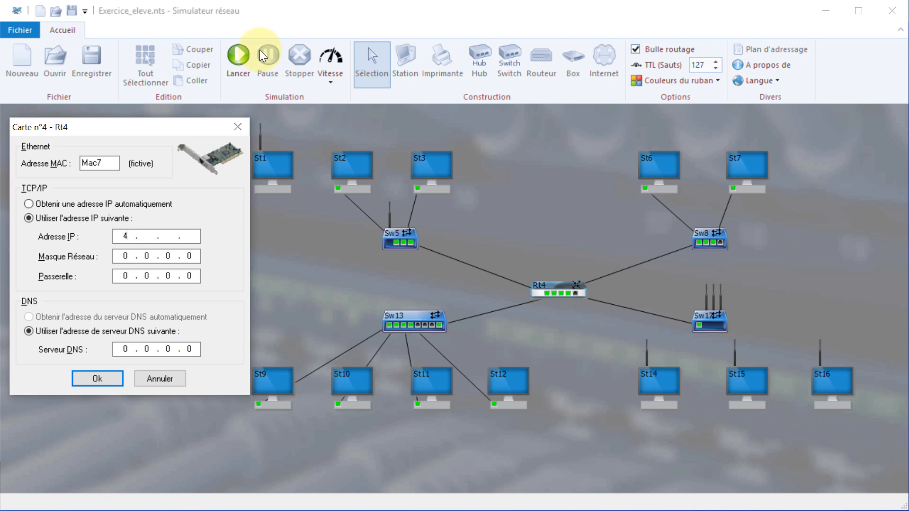
{"action": "type", "text": ". 17 . "}
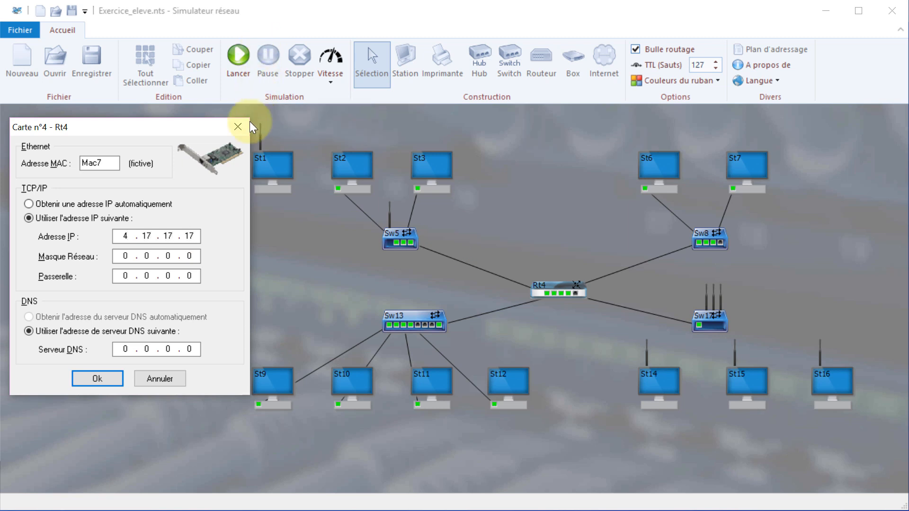
{"action": "type", "text": "17 . 17"}
{"action": "left_click", "coordinate": [122, 255]}
{"action": "type", "text": "255"}
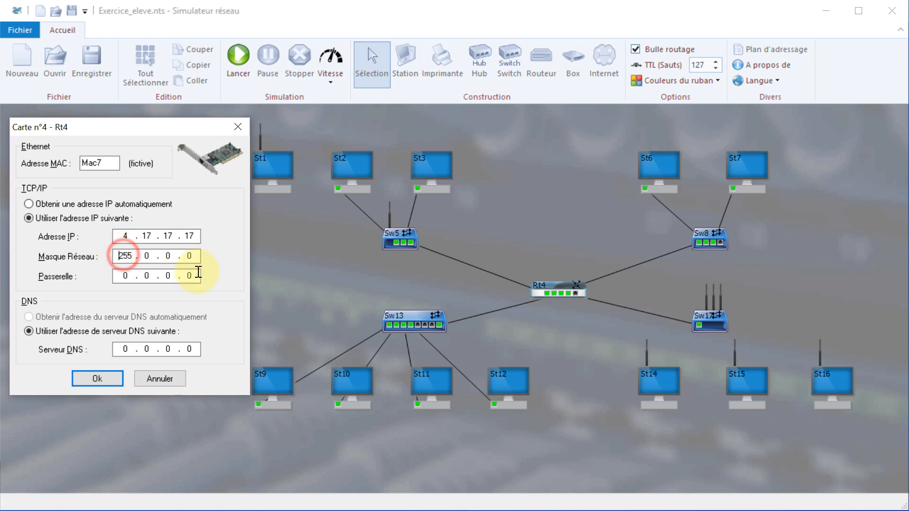
{"action": "left_click", "coordinate": [197, 276]}
{"action": "key", "text": "BackSpace"}
{"action": "key", "text": "BackSpace"}
{"action": "key", "text": "BackSpace"}
{"action": "key", "text": "BackSpace"}
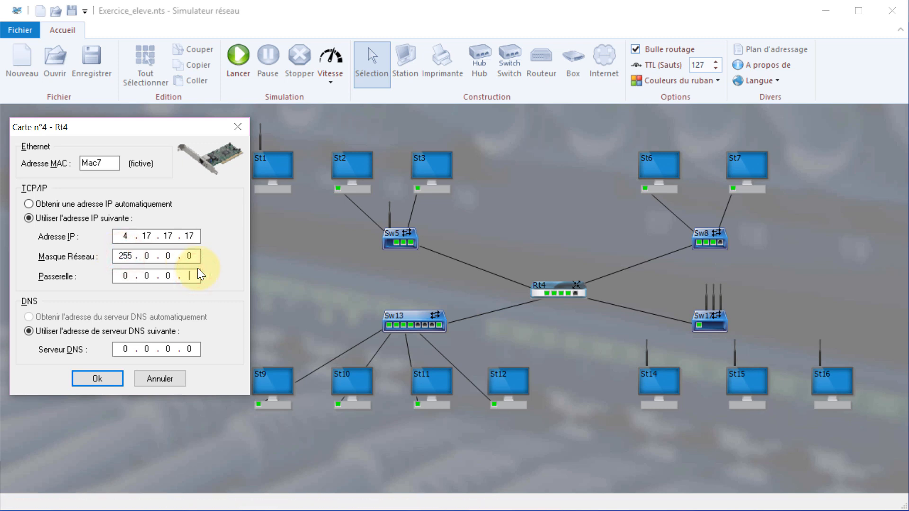
{"action": "type", "text": "4.17.17."}
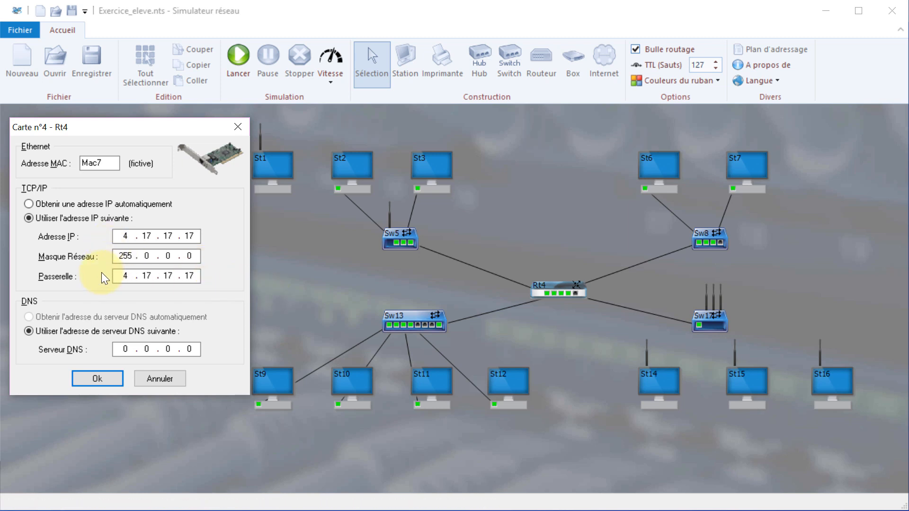
{"action": "left_click", "coordinate": [86, 374]}
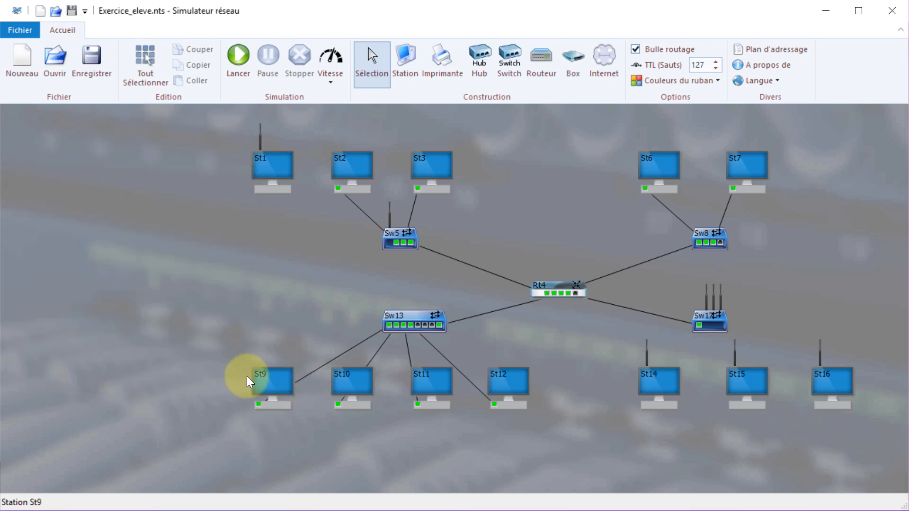
Ping from St9, replacing destination 2.6.6.6 with St3's address 1.3.3.3.
{"action": "right_click", "coordinate": [264, 381]}
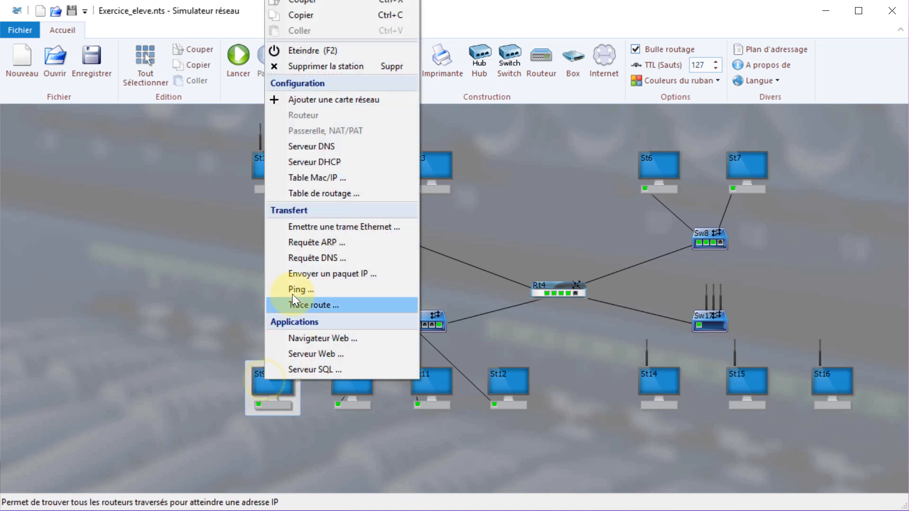
{"action": "left_click", "coordinate": [304, 288]}
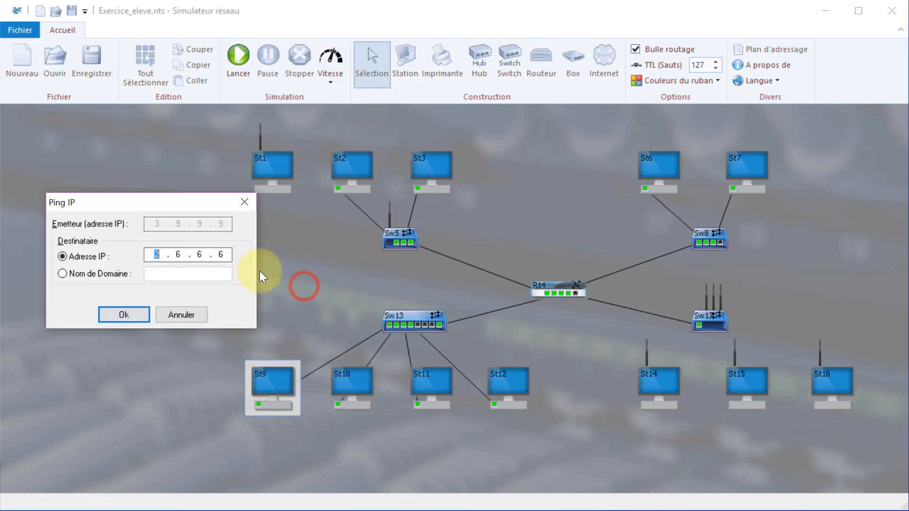
{"action": "left_click", "coordinate": [231, 252]}
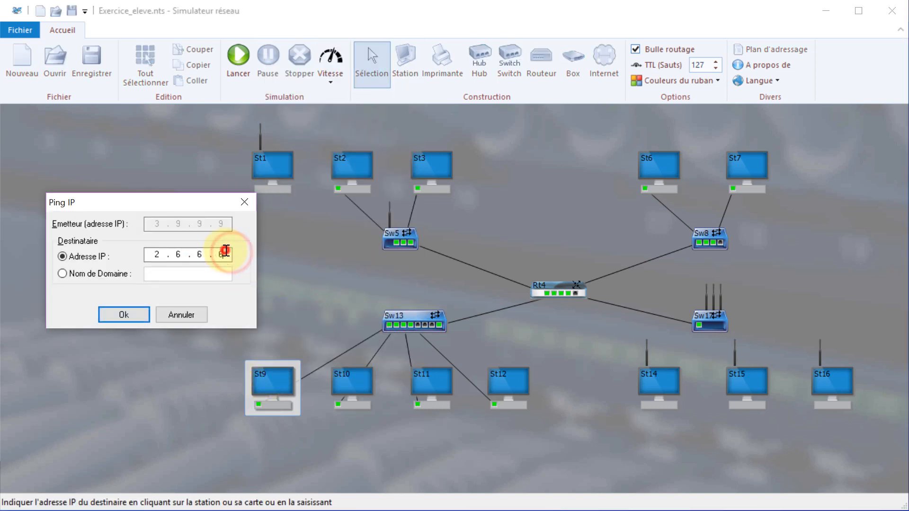
{"action": "key", "text": "BackSpace"}
{"action": "key", "text": "BackSpace"}
{"action": "key", "text": "BackSpace"}
{"action": "key", "text": "BackSpace"}
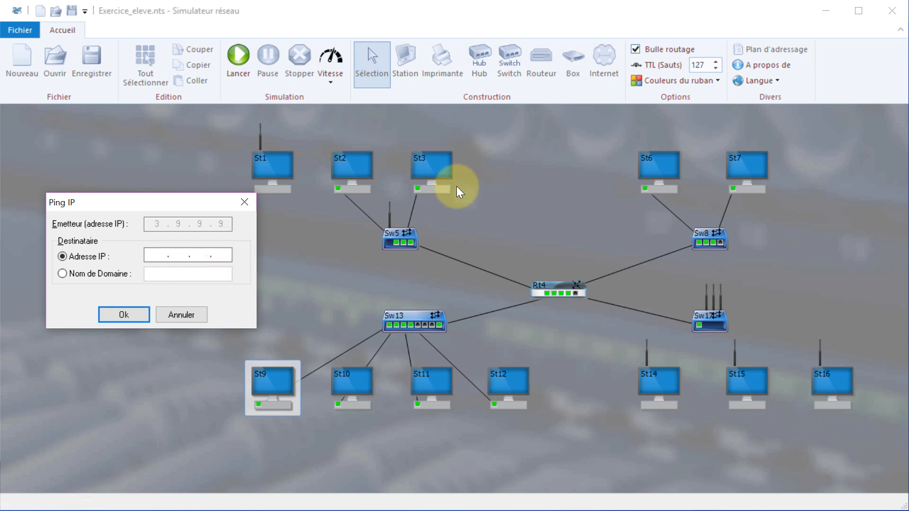
{"action": "left_click", "coordinate": [430, 168]}
{"action": "left_click", "coordinate": [124, 315]}
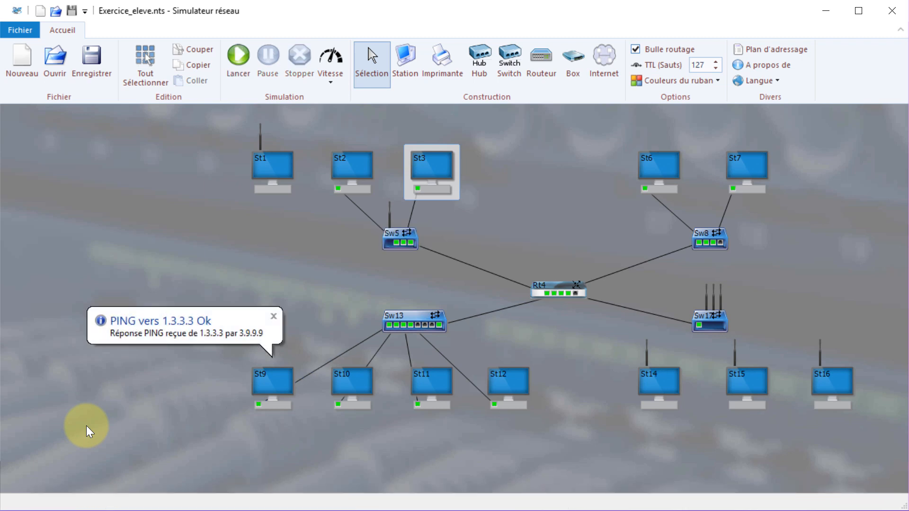
Ping St7 at 2.7.7.7 from wireless station St16 (4.16.16.16), then dismiss the successful result.
{"action": "right_click", "coordinate": [820, 381]}
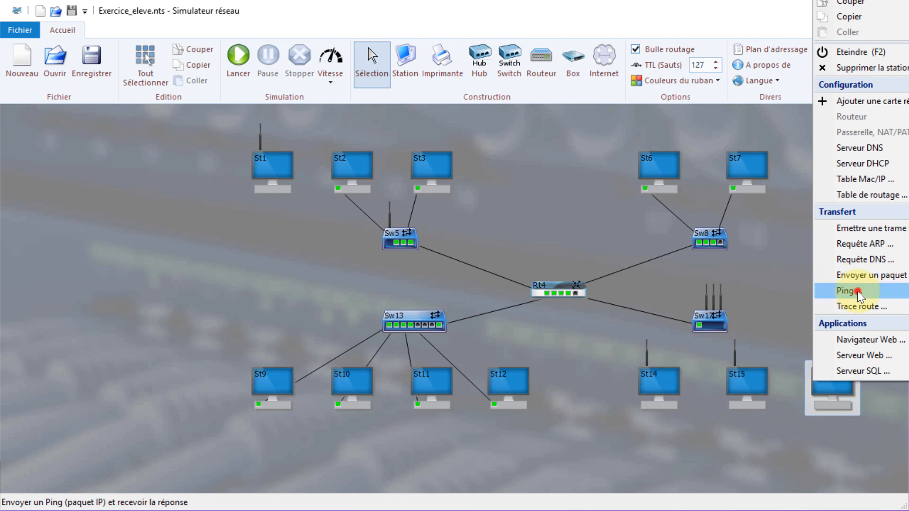
{"action": "left_click", "coordinate": [857, 291]}
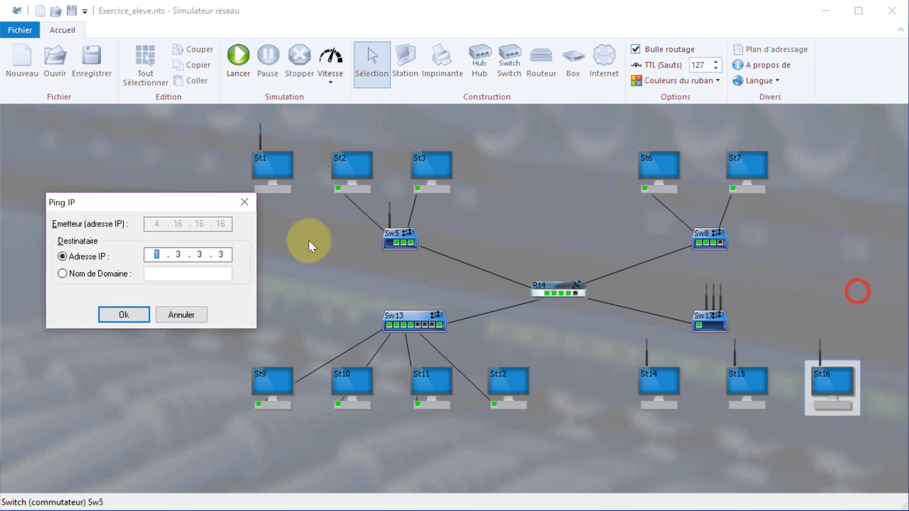
{"action": "double_click", "coordinate": [230, 252]}
{"action": "key", "text": "BackSpace"}
{"action": "key", "text": "BackSpace"}
{"action": "key", "text": "BackSpace"}
{"action": "key", "text": "BackSpace"}
{"action": "key", "text": "BackSpace"}
{"action": "key", "text": "BackSpace"}
{"action": "key", "text": "BackSpace"}
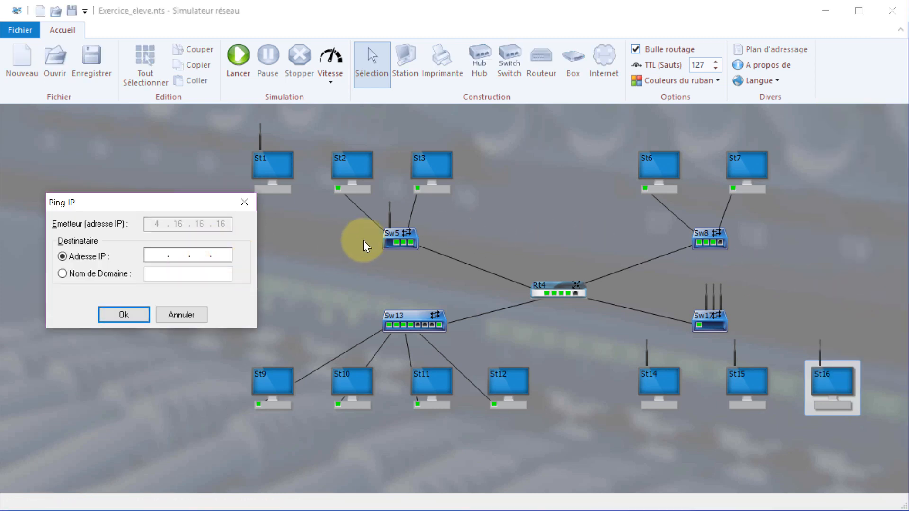
{"action": "left_click", "coordinate": [741, 169]}
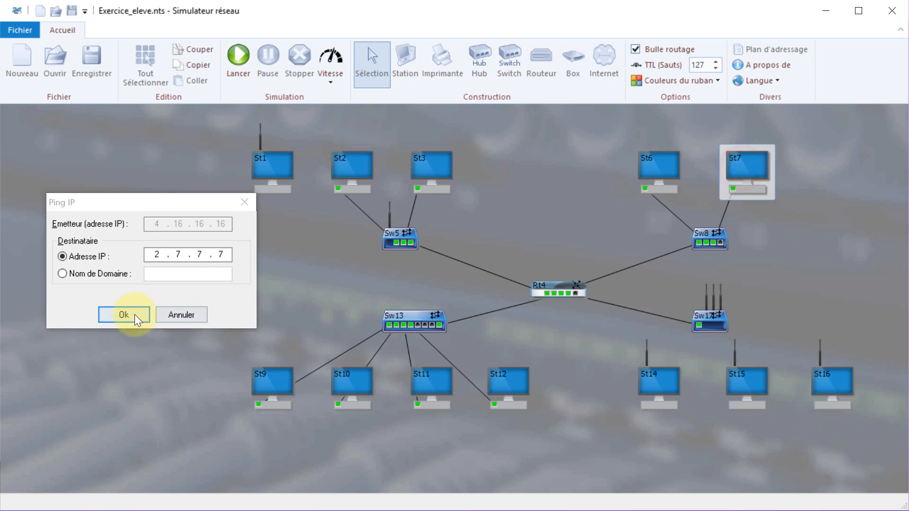
{"action": "left_click", "coordinate": [135, 314]}
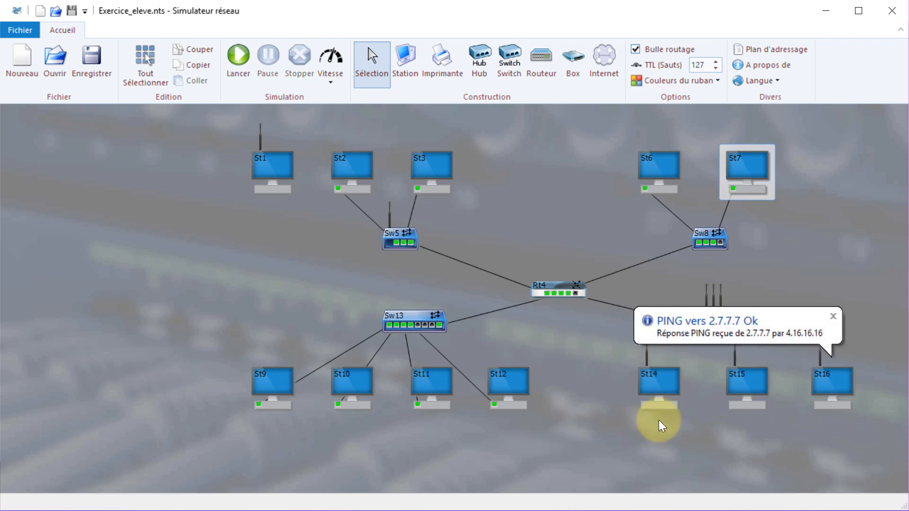
{"action": "left_click", "coordinate": [711, 340]}
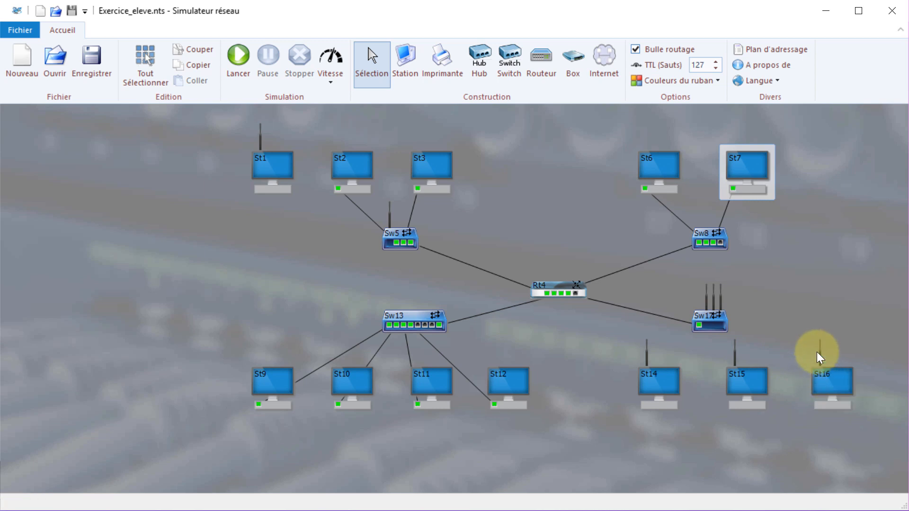
Ping St15 at 4.15.15.15 from St1 (1.1.1.1), replacing the old destination 2.7.7.7, then dismiss the result.
{"action": "right_click", "coordinate": [264, 163]}
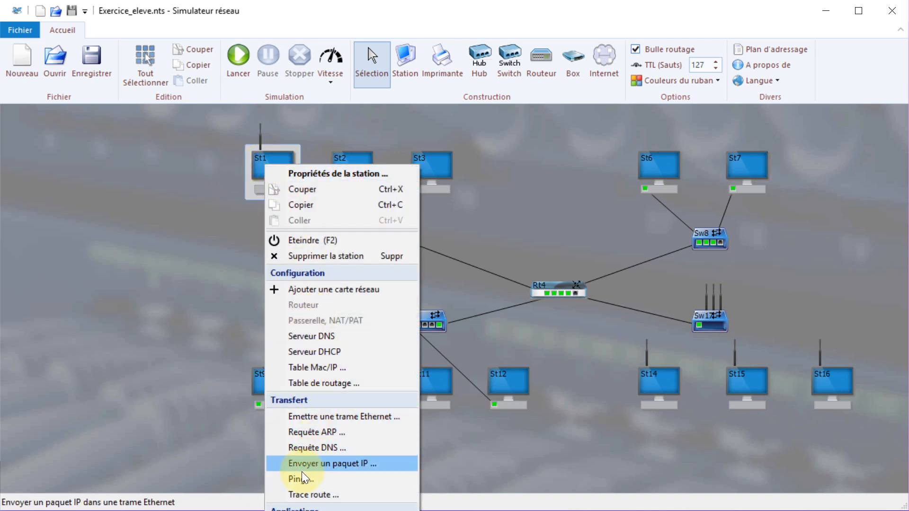
{"action": "left_click", "coordinate": [299, 479]}
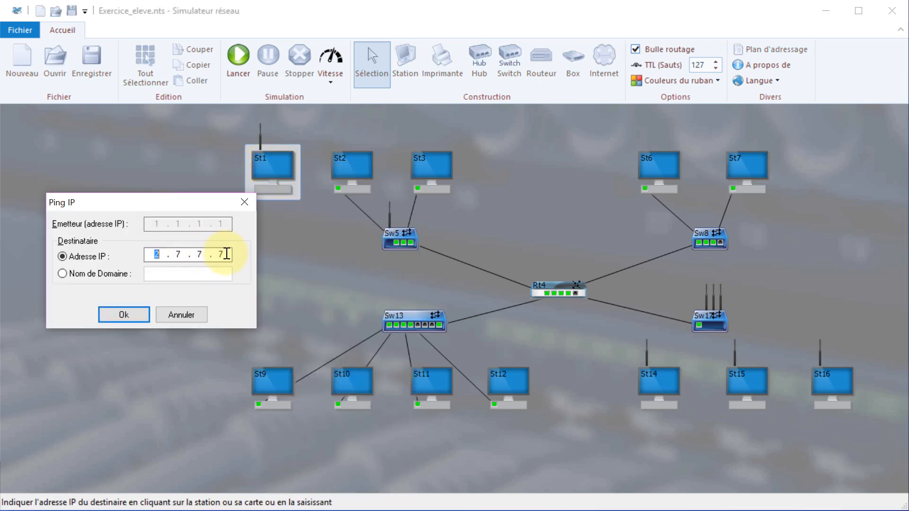
{"action": "left_click", "coordinate": [228, 254]}
{"action": "key", "text": "BackSpace"}
{"action": "key", "text": "BackSpace"}
{"action": "key", "text": "BackSpace"}
{"action": "key", "text": "BackSpace"}
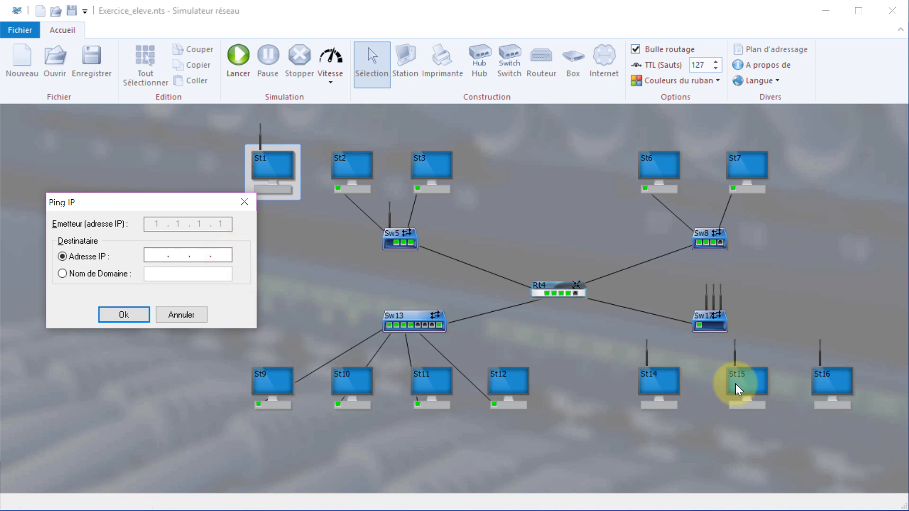
{"action": "left_click", "coordinate": [726, 377]}
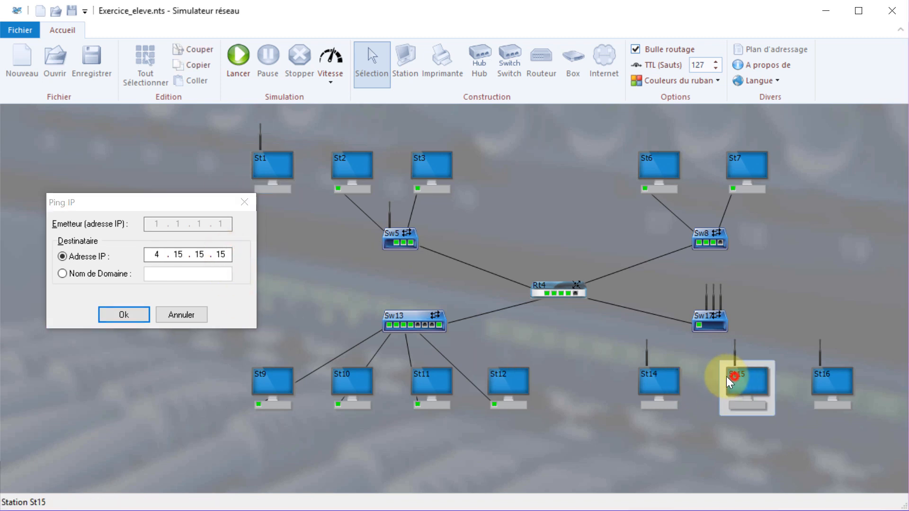
{"action": "left_click", "coordinate": [119, 315]}
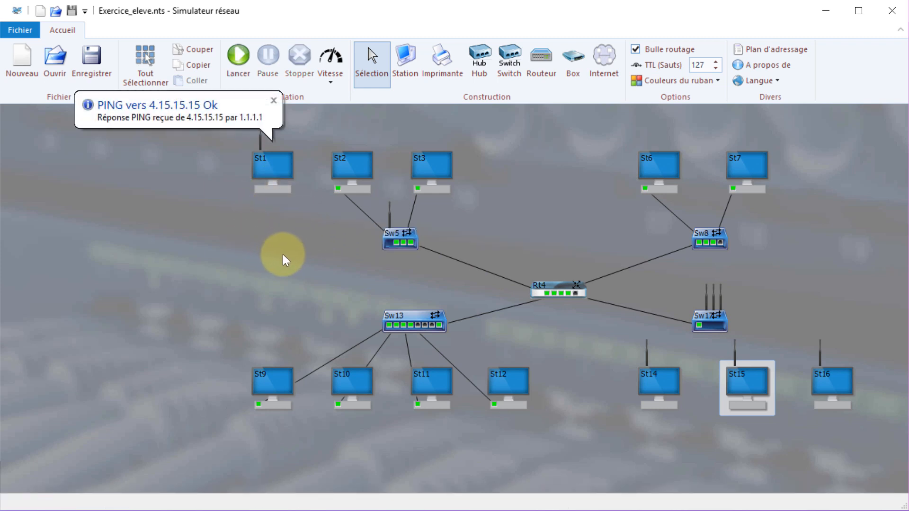
{"action": "left_click", "coordinate": [308, 260]}
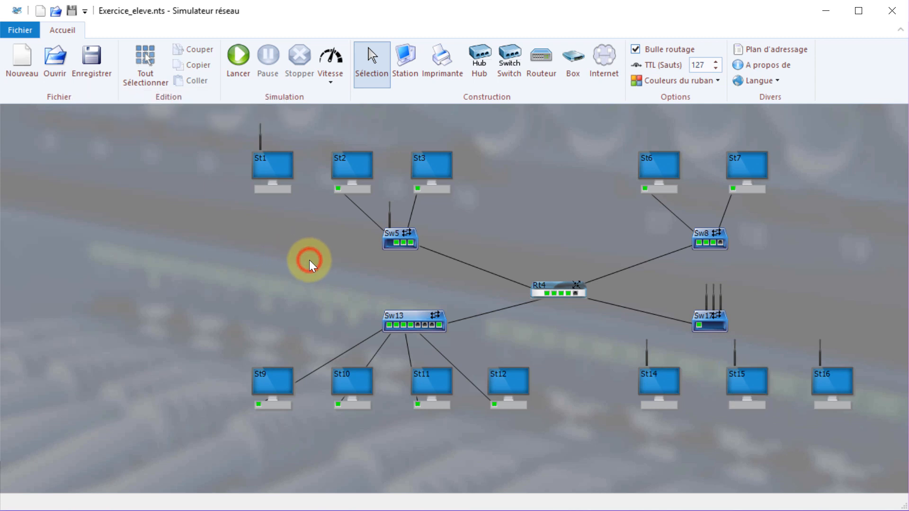